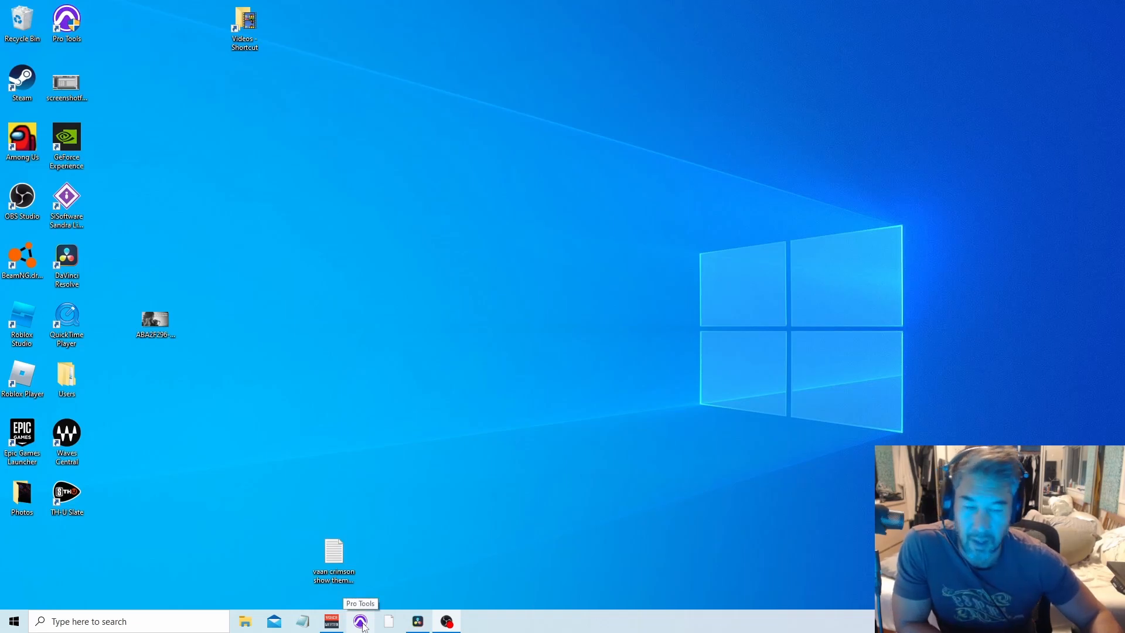
Step: Launch Pro Tools and open the recent Stains Of Time session from the dashboard
click(363, 626)
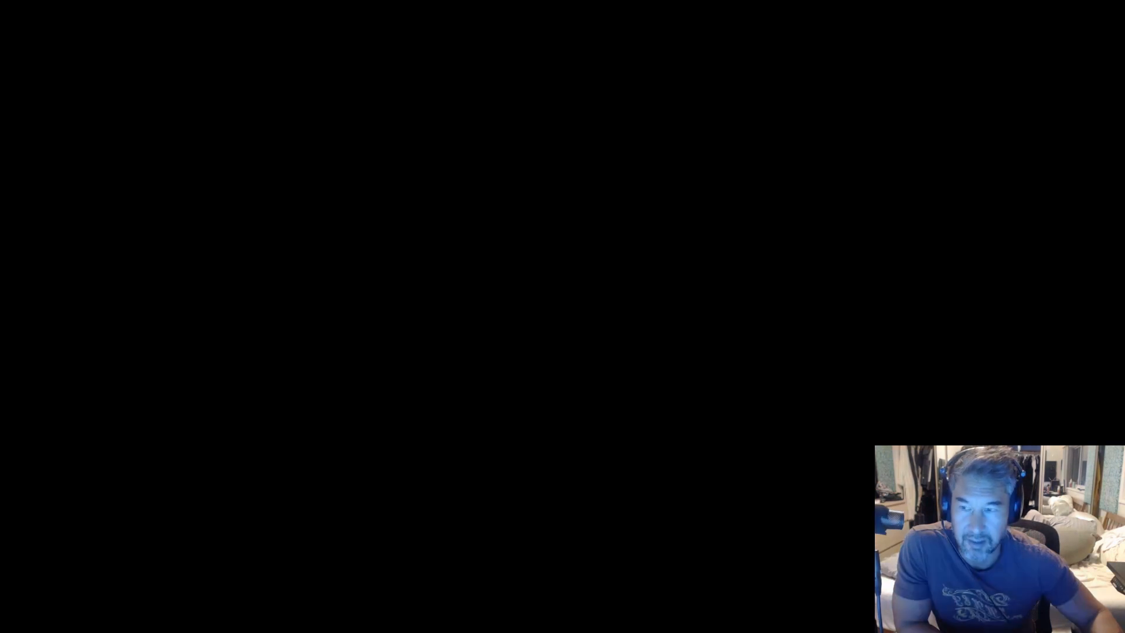
click(497, 393)
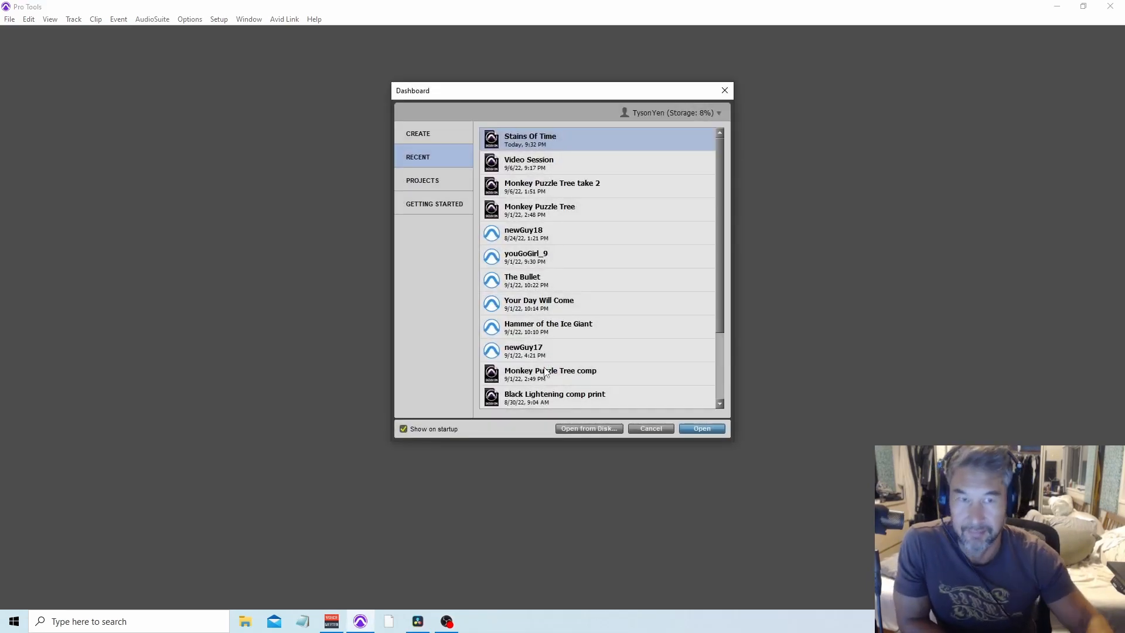
click(716, 430)
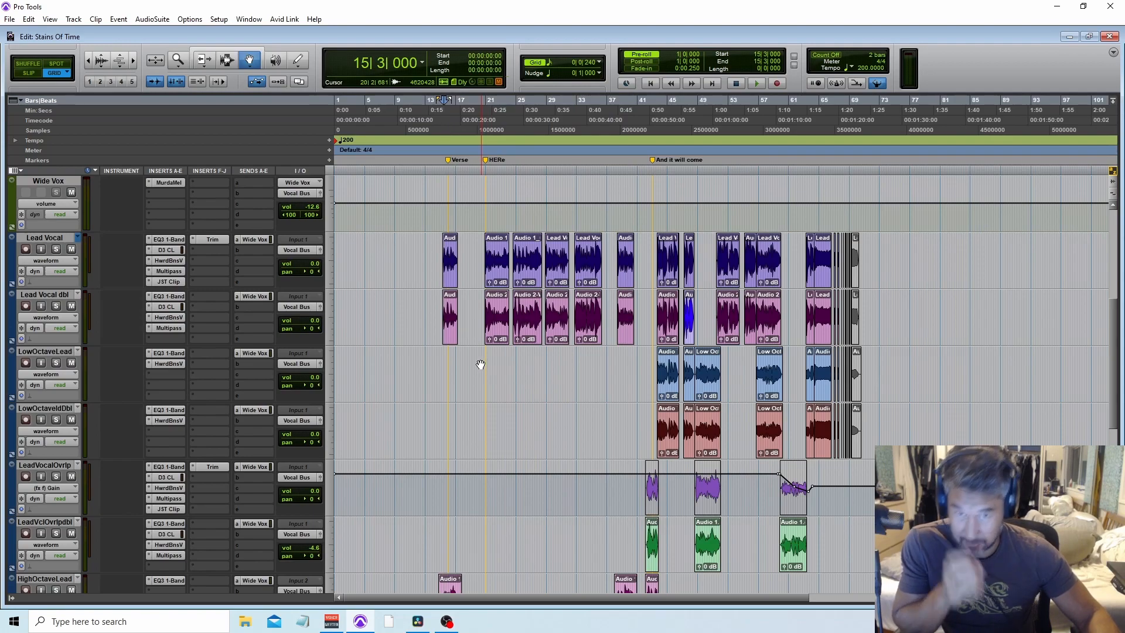
Step: Scroll and zoom through the session to review the vocal tracks and their clips
scroll(480, 365, up, 5)
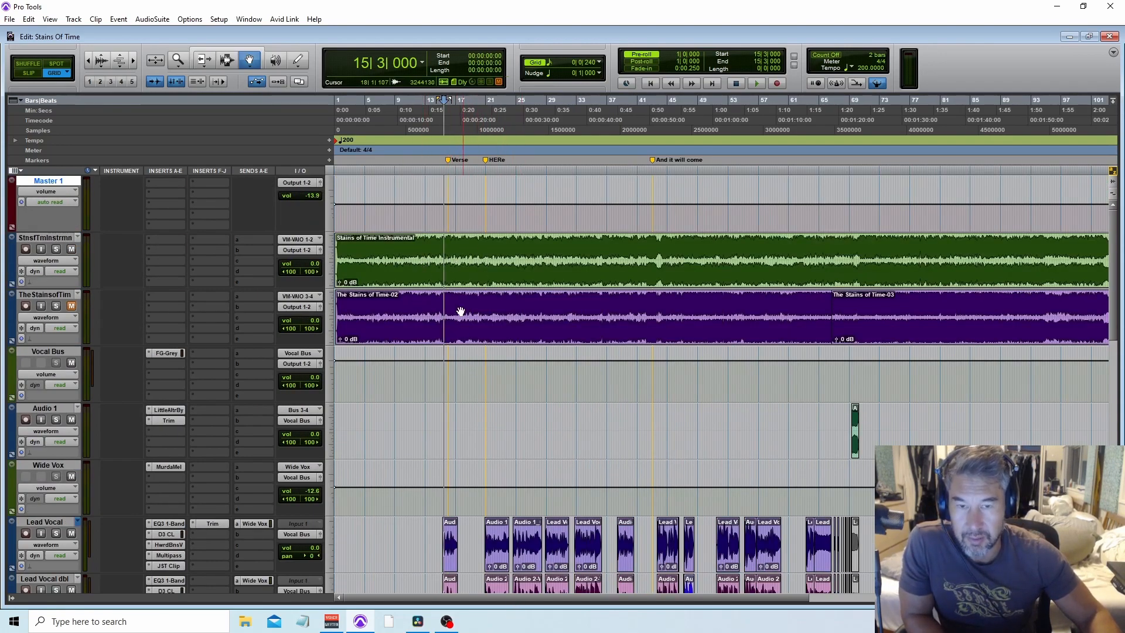
scroll(458, 322, down, 1)
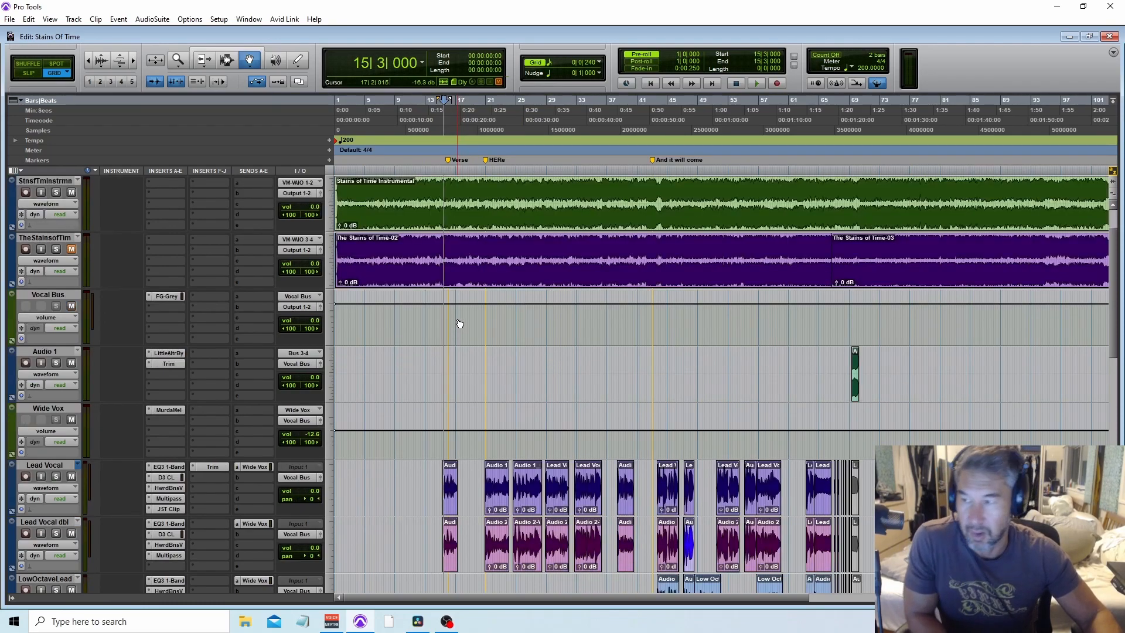
scroll(456, 193, down, 2)
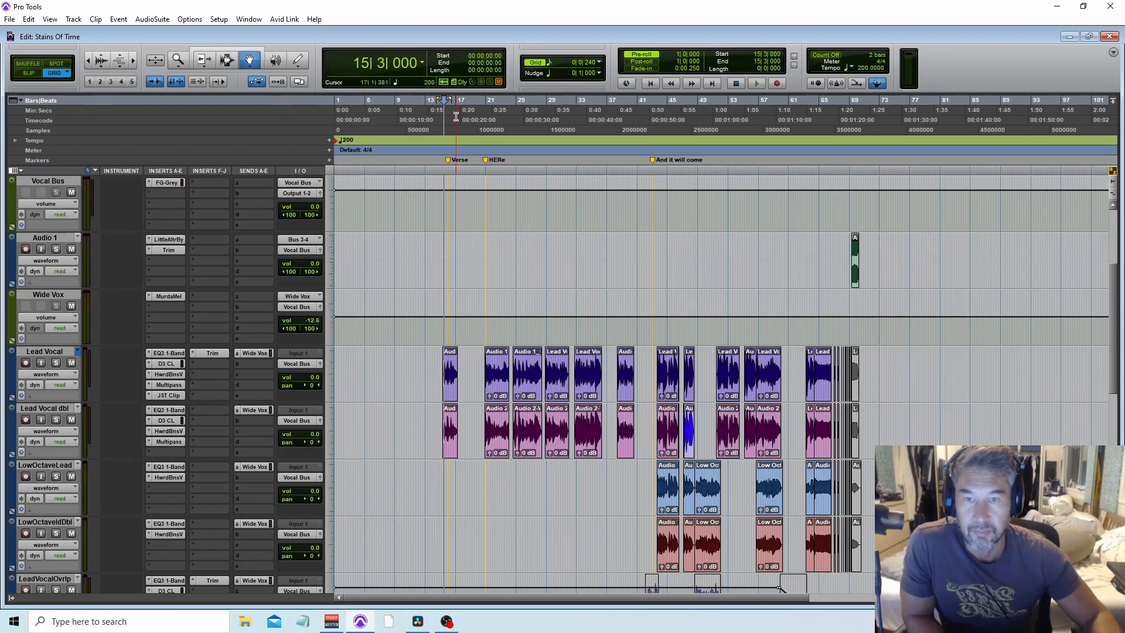
key(t)
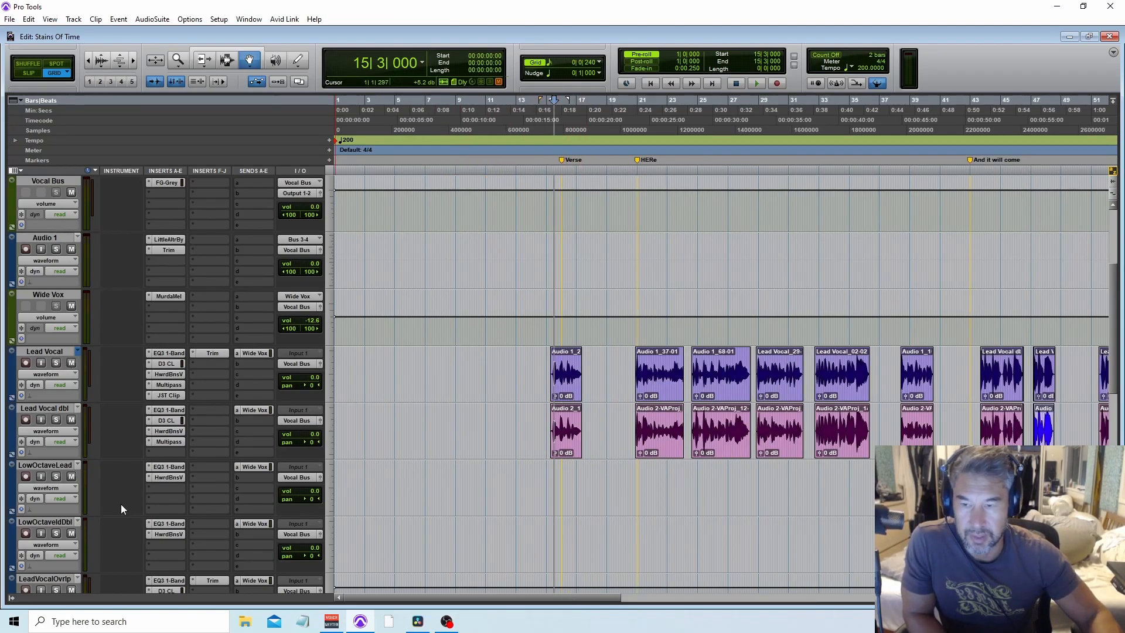
click(54, 467)
key(r)
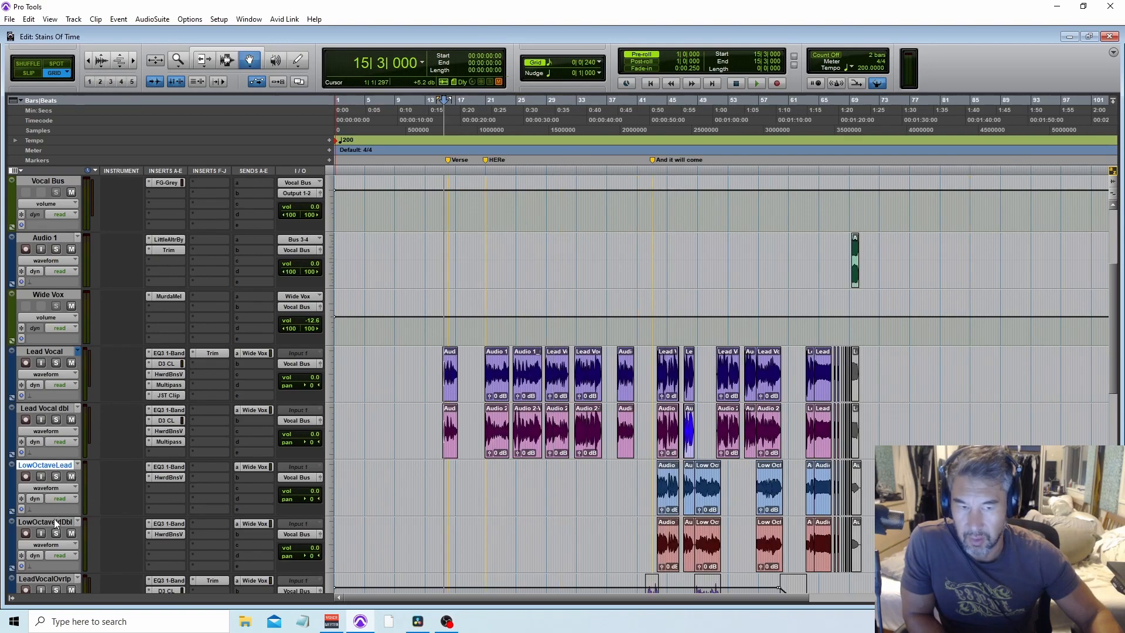
shift+click(56, 522)
scroll(57, 469, down, 1)
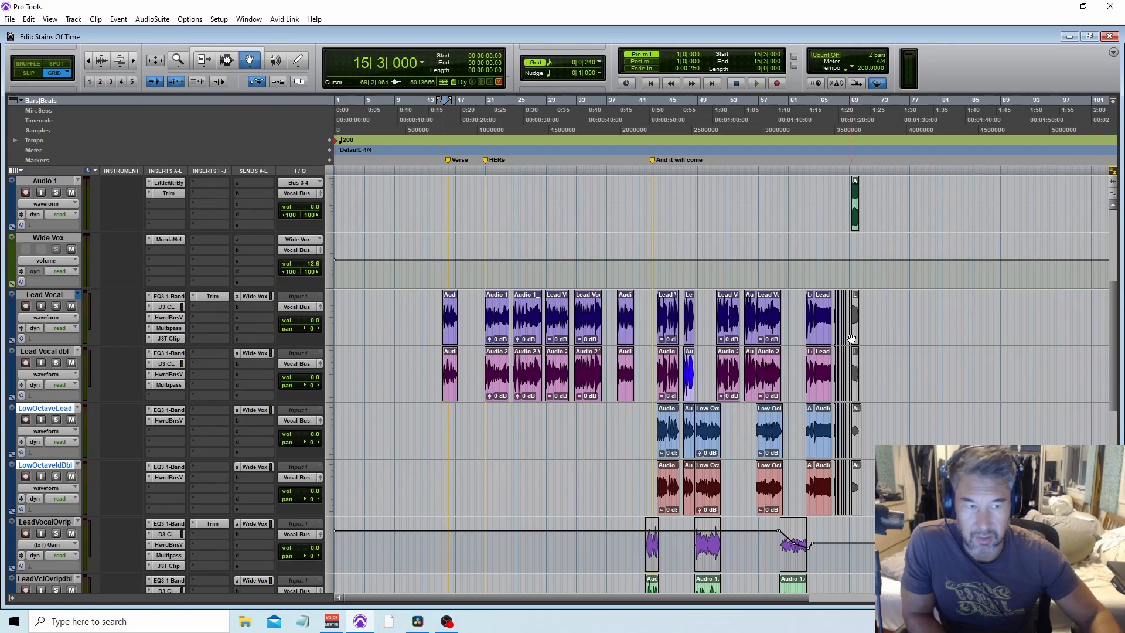
scroll(417, 411, down, 1)
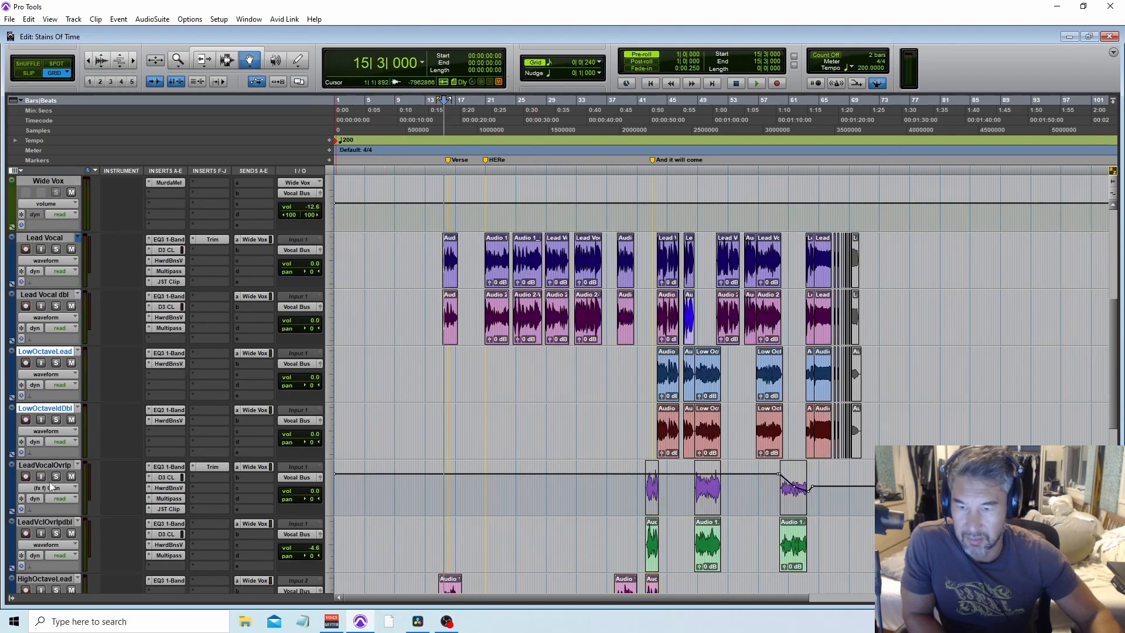
Step: Select the LeadVocalOvrlp and LeadVclOvrlpdbl tracks and move them above the LowOctaveLead track
click(44, 465)
shift+click(45, 521)
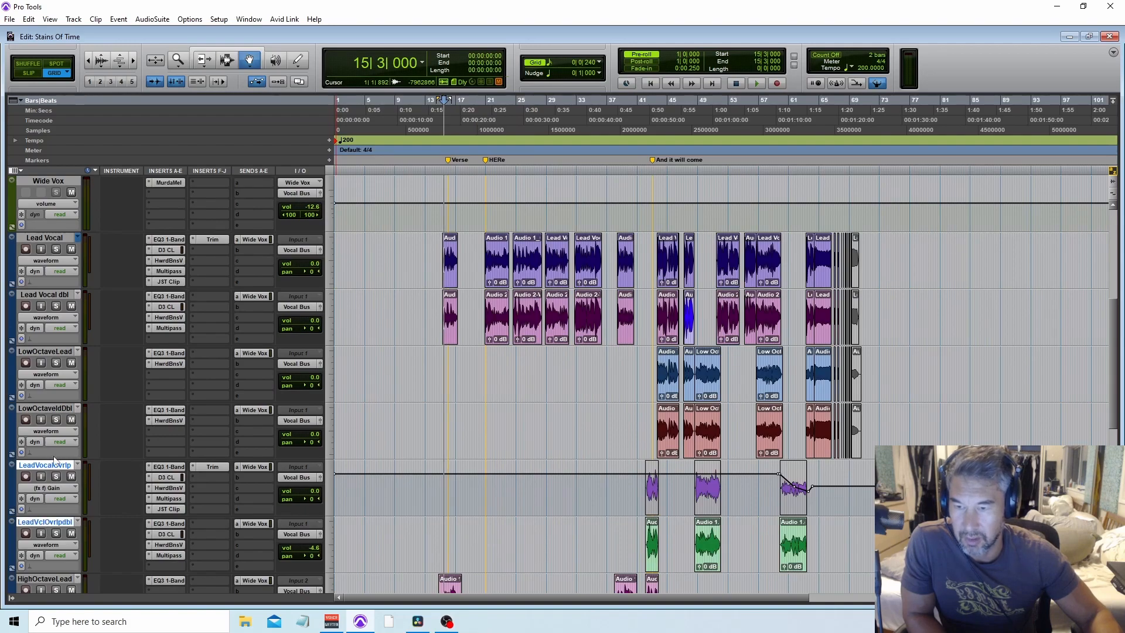
drag(56, 466, 51, 359)
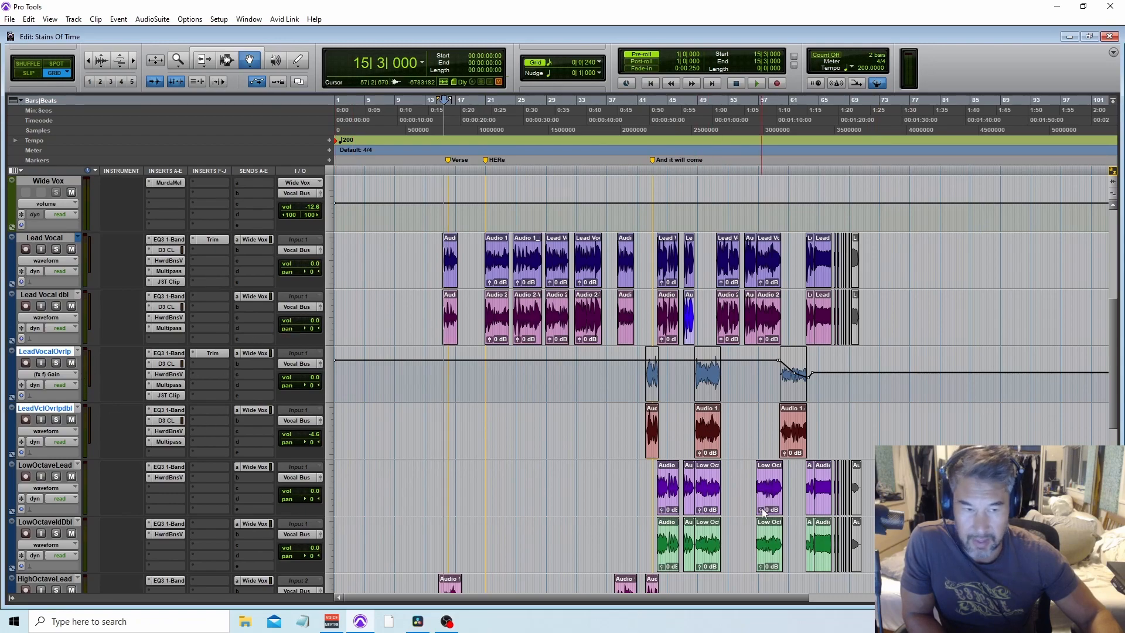
Step: Scroll through the lower HighOctave, LowOctave overlap and EFX tracks to review them
scroll(742, 422, down, 2)
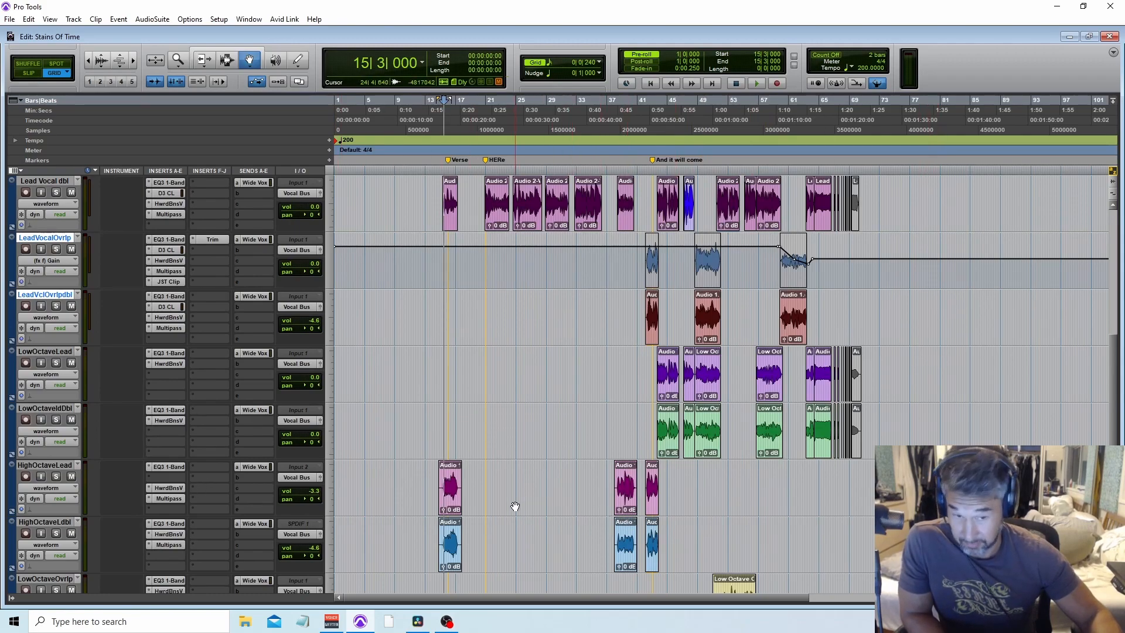
click(21, 465)
click(33, 523)
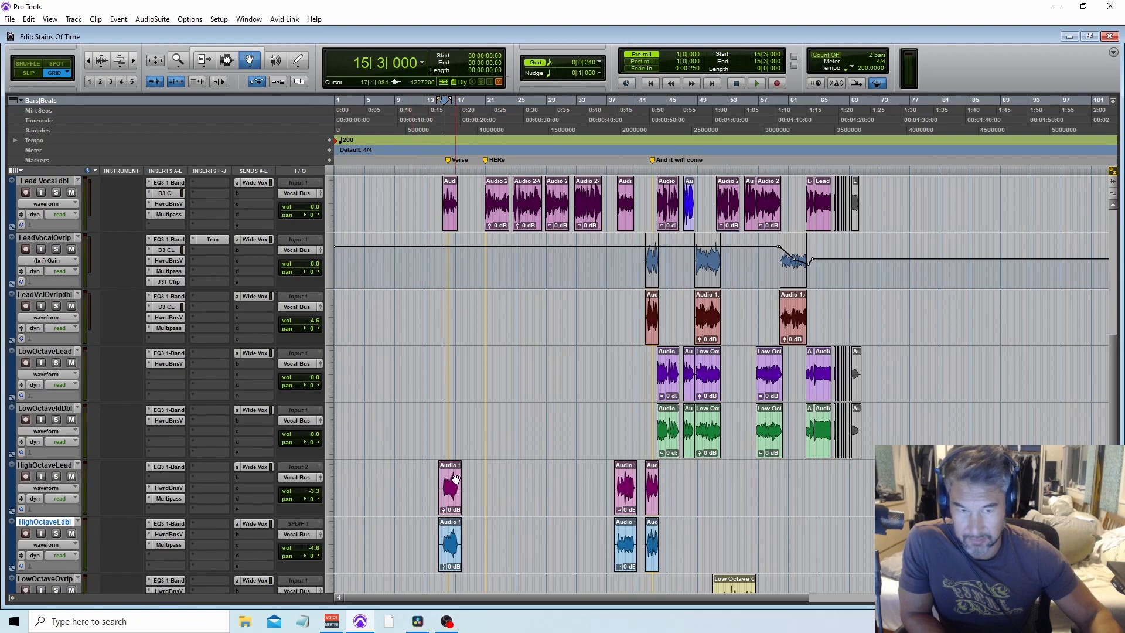
scroll(456, 479, down, 4)
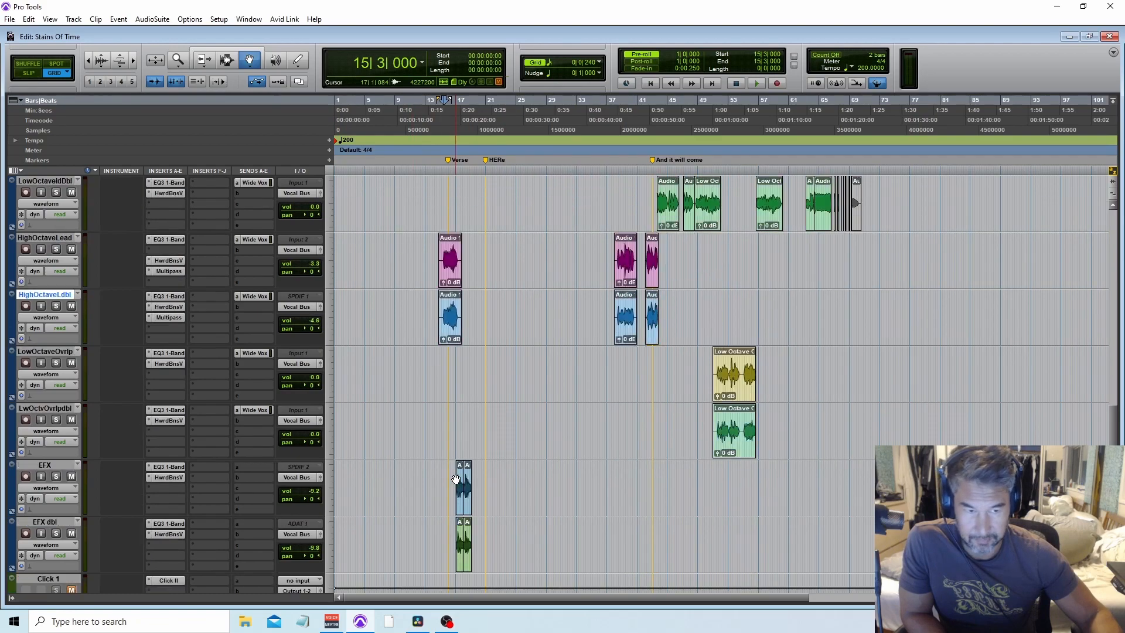
click(57, 466)
click(56, 527)
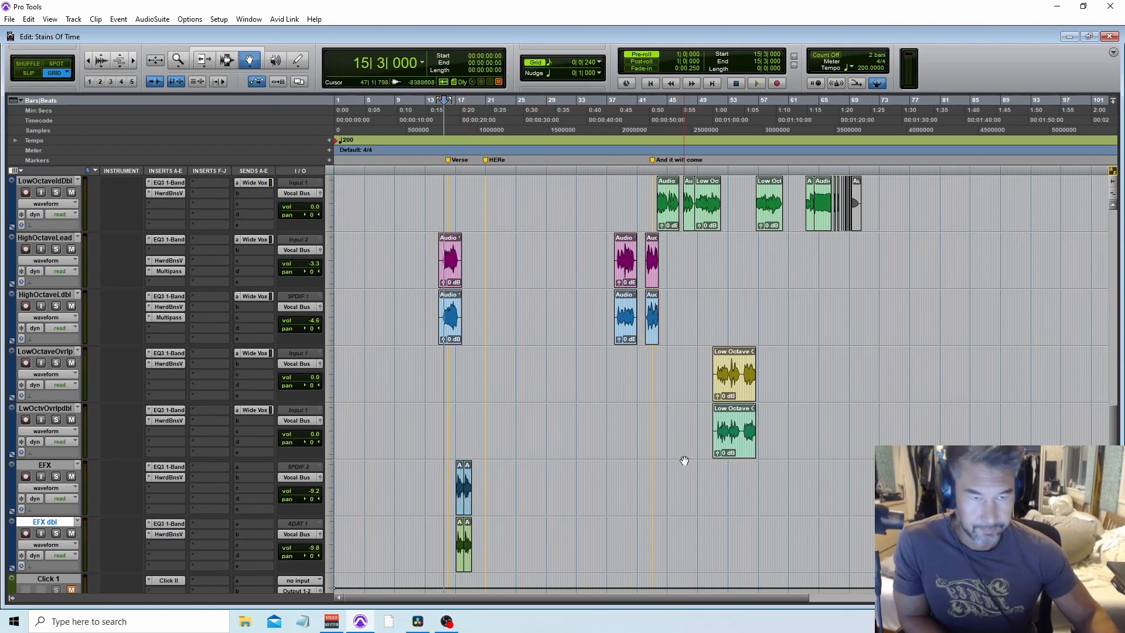
scroll(679, 463, up, 2)
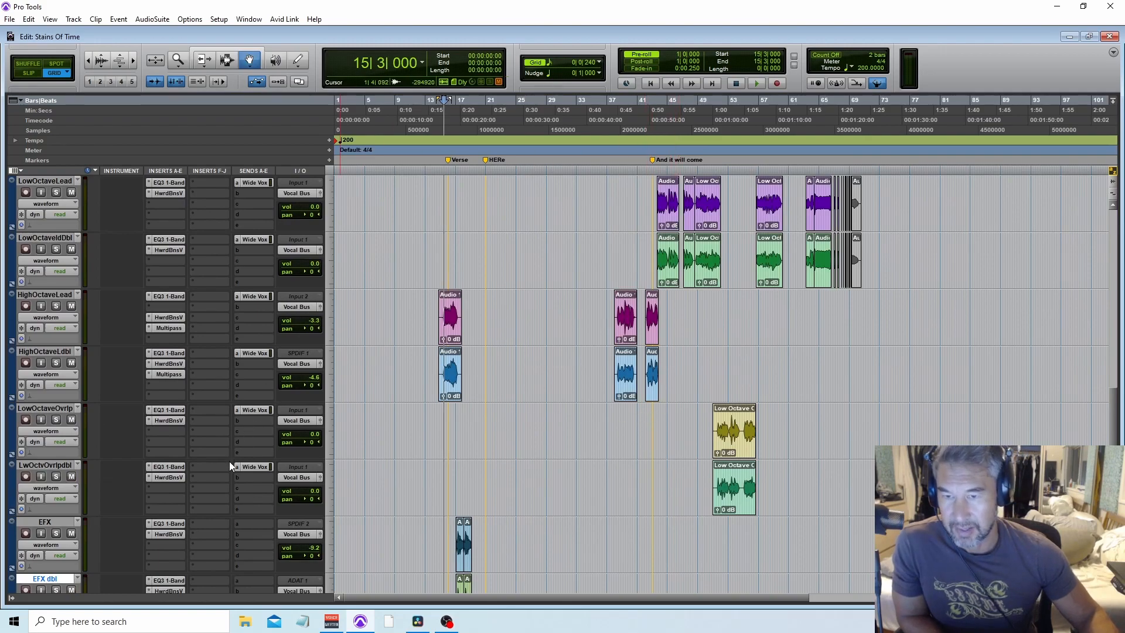
scroll(213, 424, up, 6)
scroll(214, 424, up, 4)
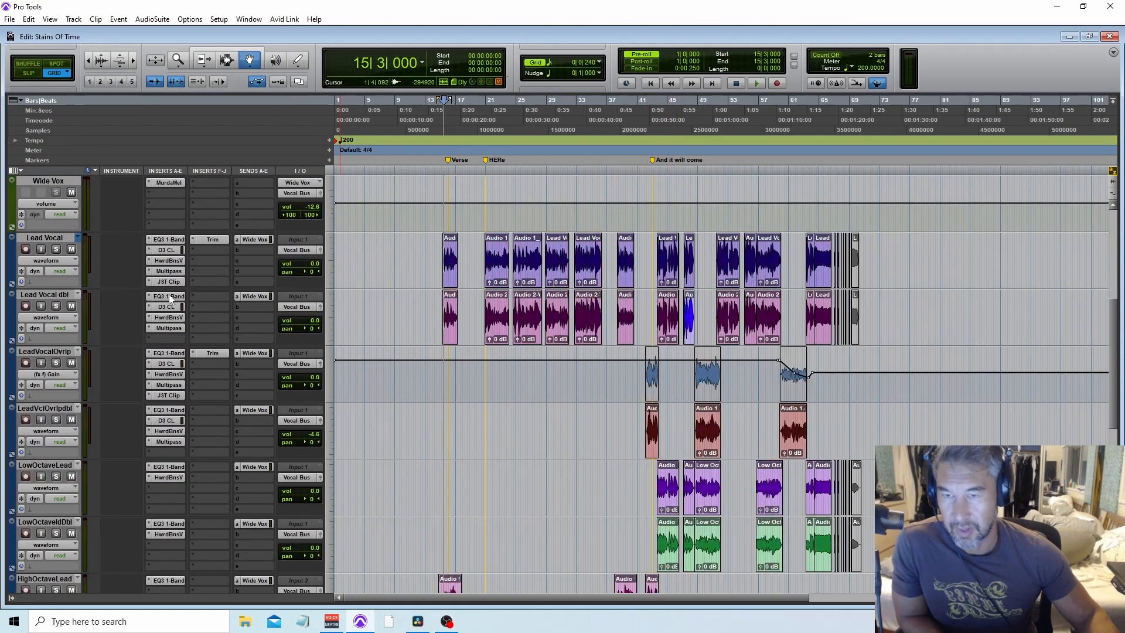
Step: Inspect the Lead Vocal track's EQ3 1-Band and Dyn3 Compressor/Limiter inserts, then close the plugin window
click(170, 240)
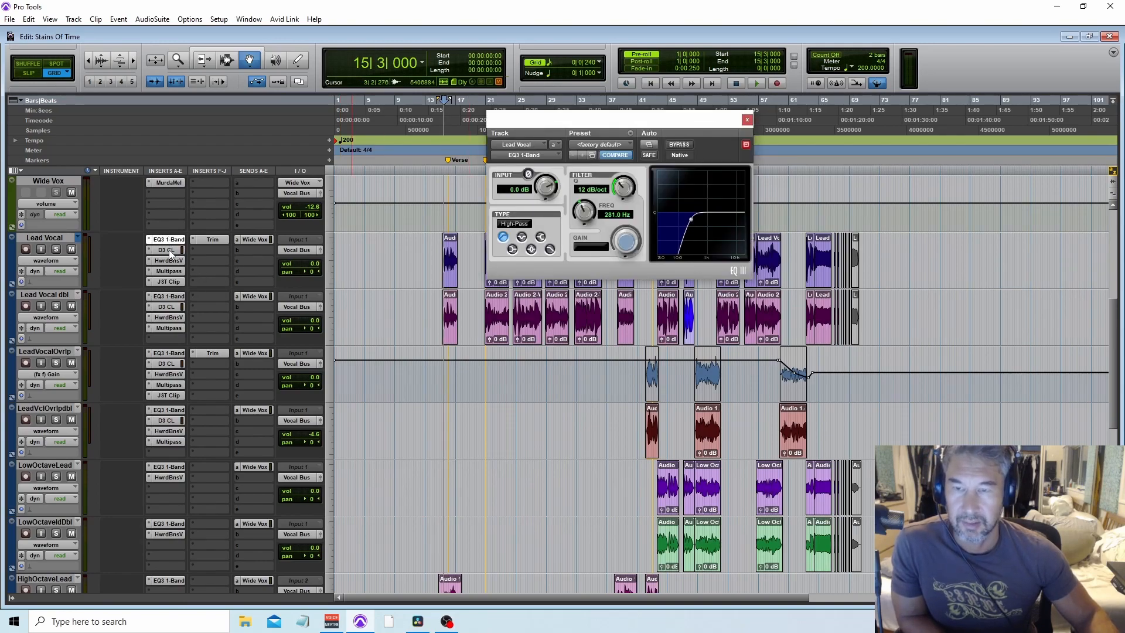
scroll(170, 252, up, 1)
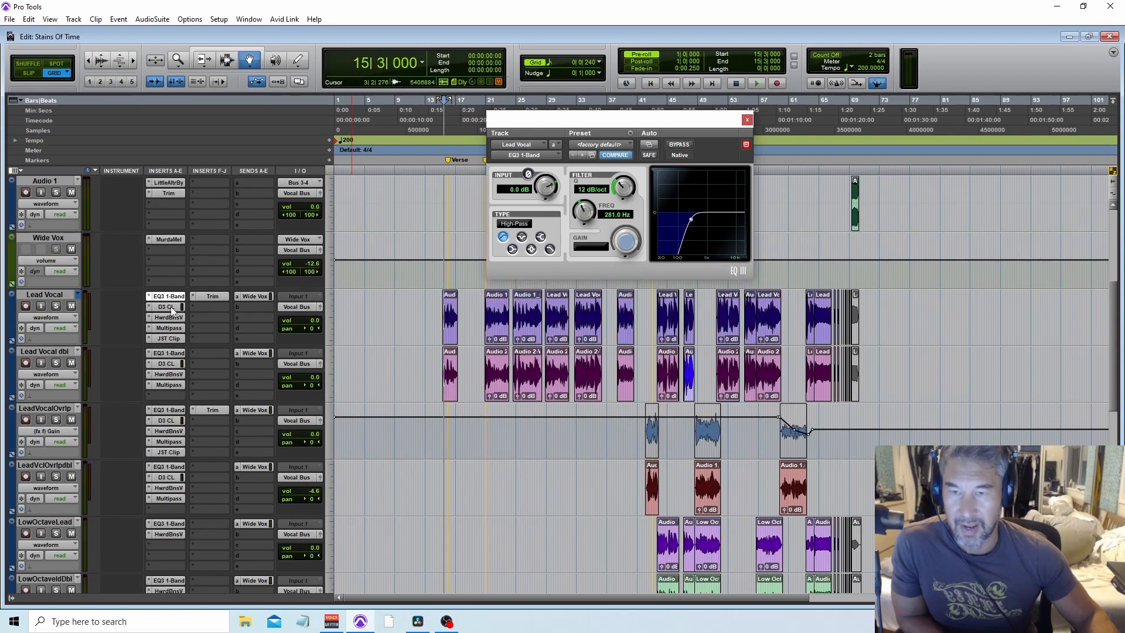
click(168, 306)
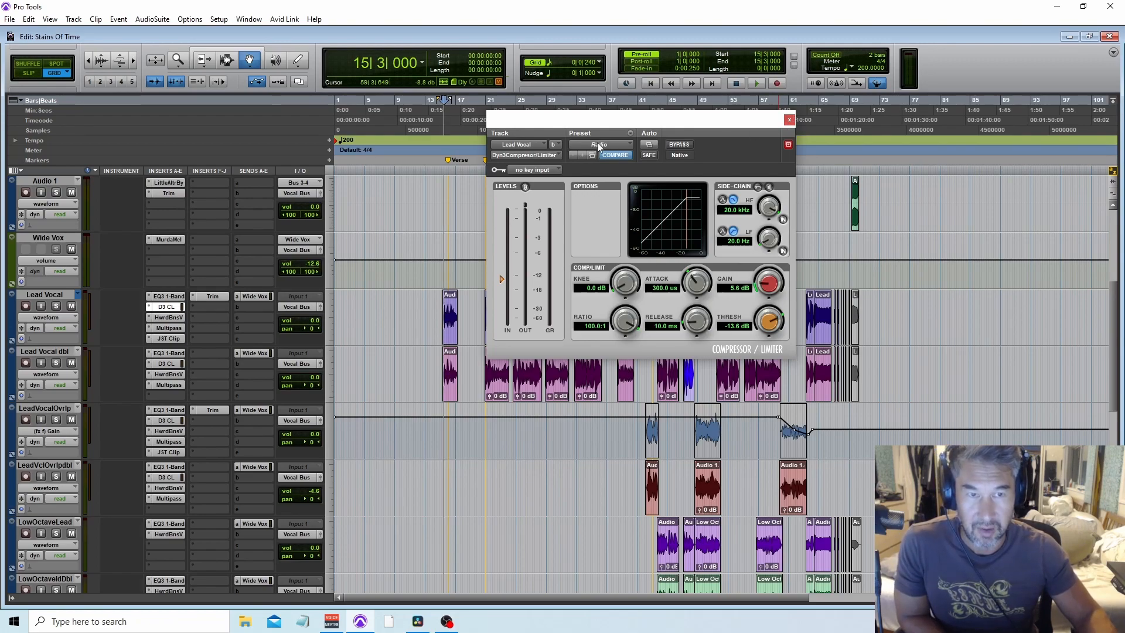
click(789, 120)
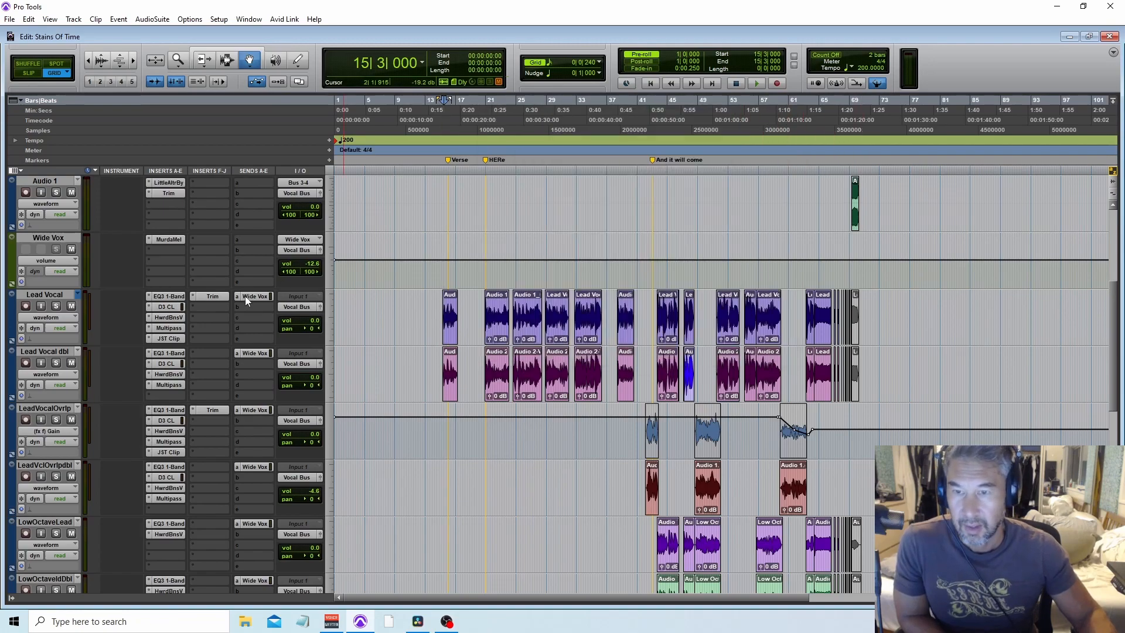
Step: Open the Lead Vocal's Howard Benson Vocals insert and reposition its plugin window
click(175, 320)
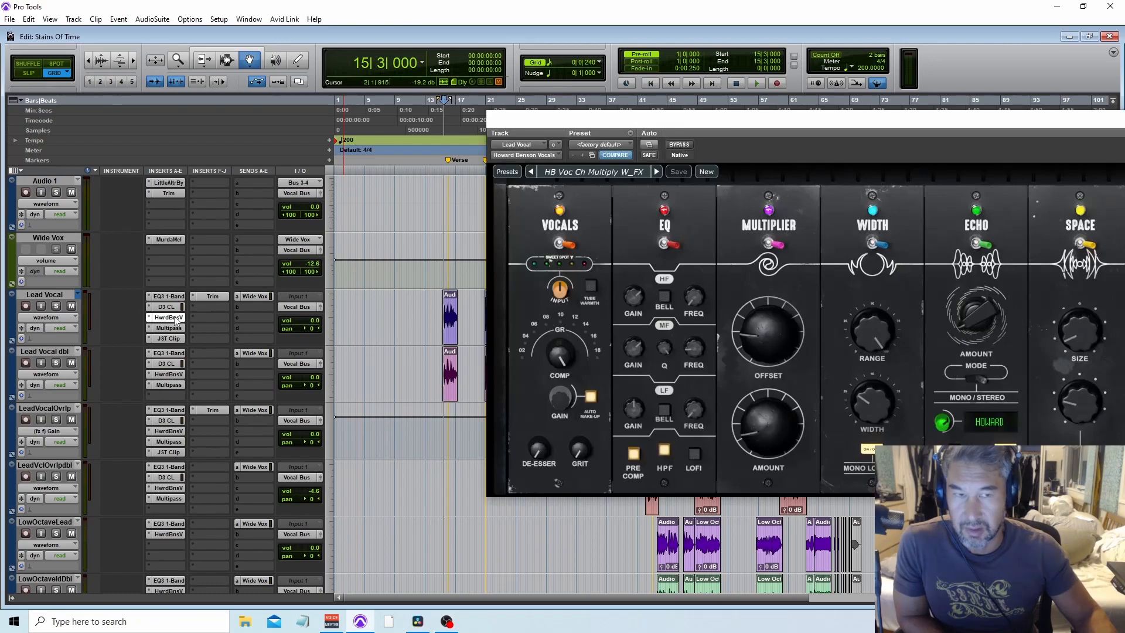
drag(660, 120, 450, 137)
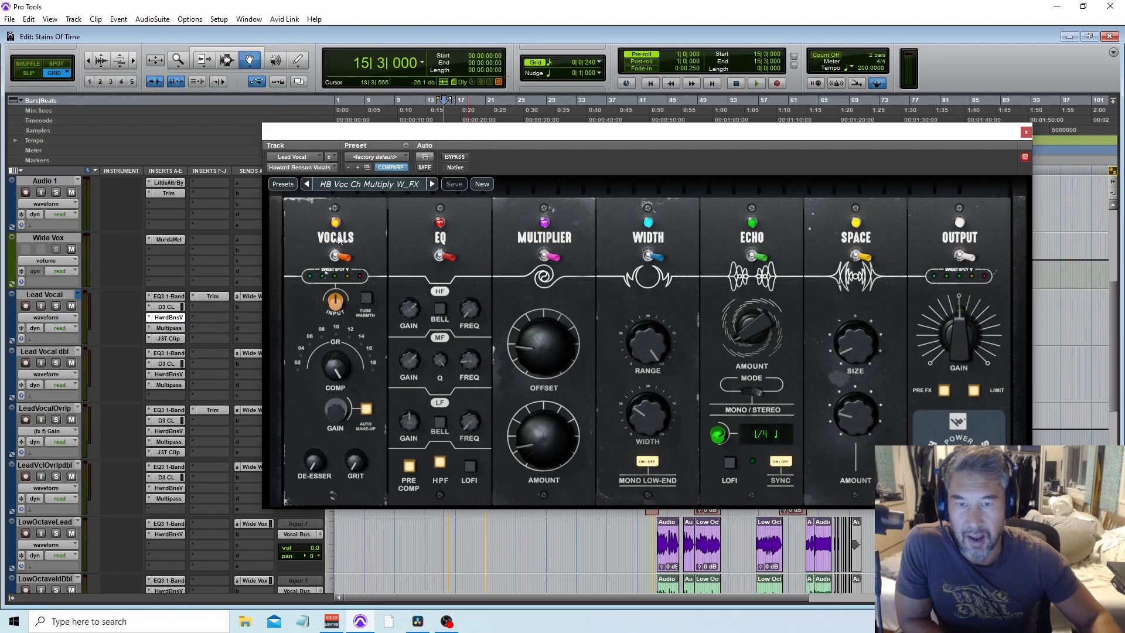
mouse_move(335, 315)
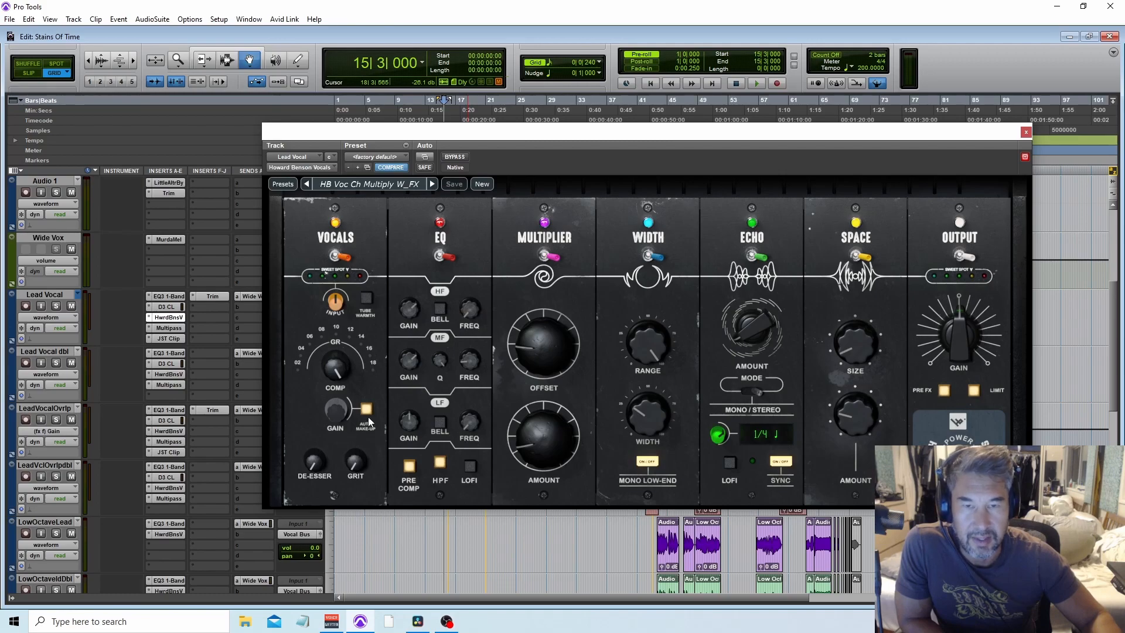
Step: Browse the plugin's Howard Benson factory presets, then close the plugin window
click(378, 185)
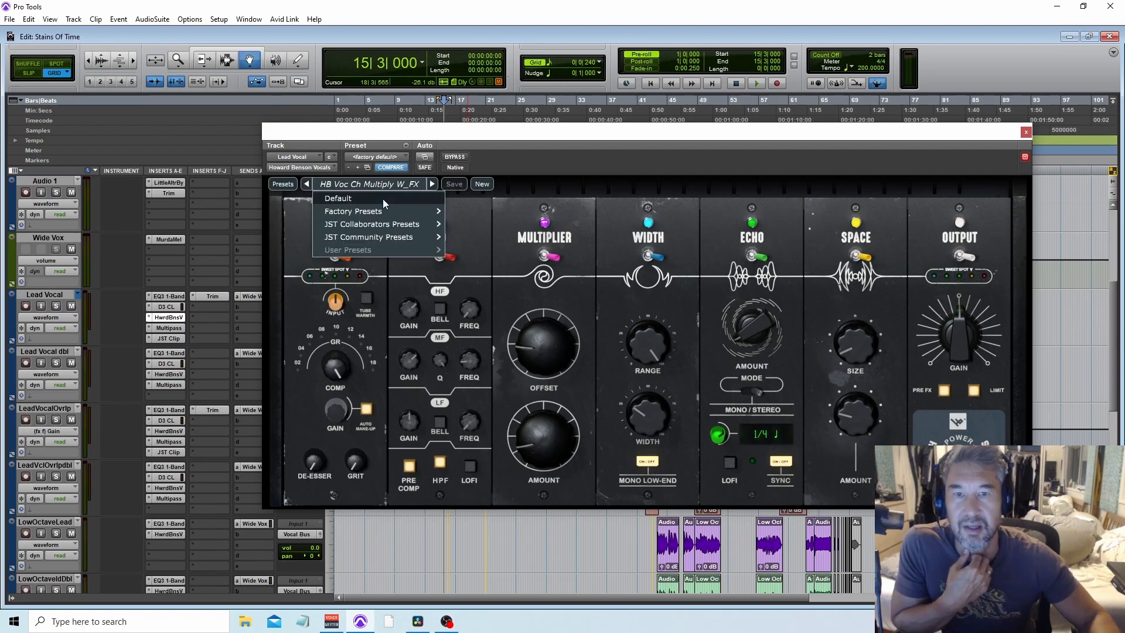
mouse_move(392, 212)
mouse_move(492, 212)
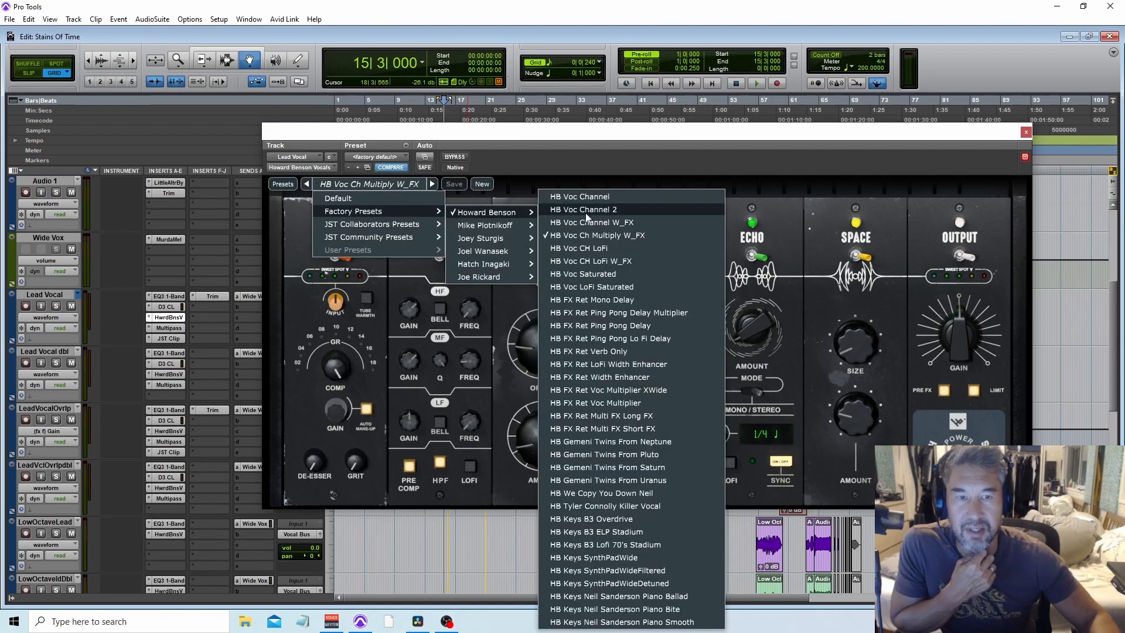
click(666, 171)
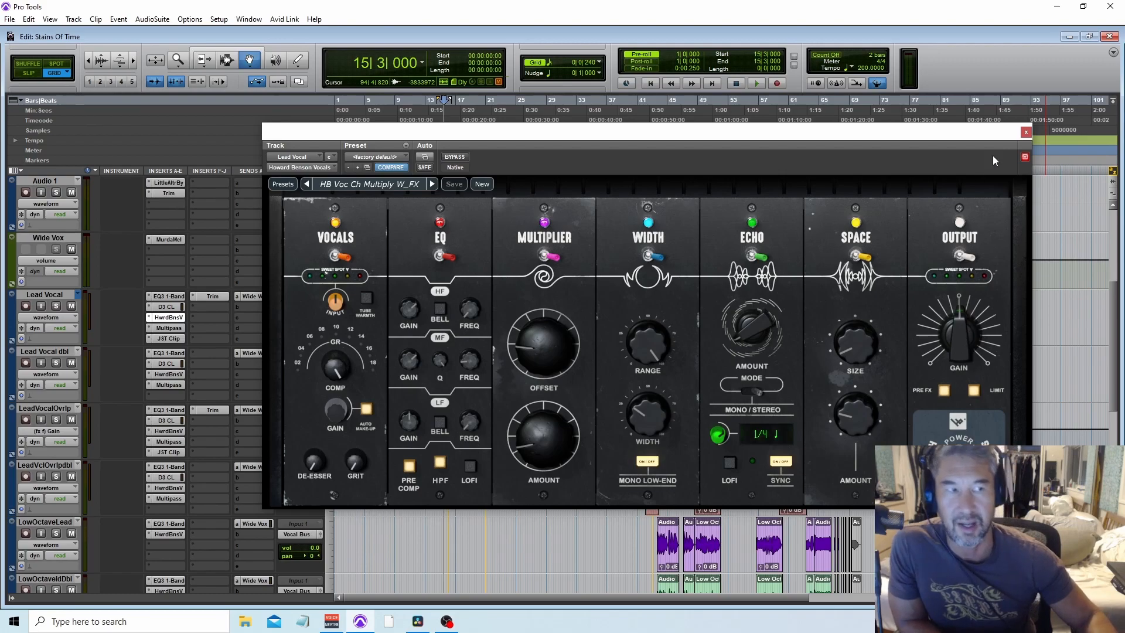
click(1026, 132)
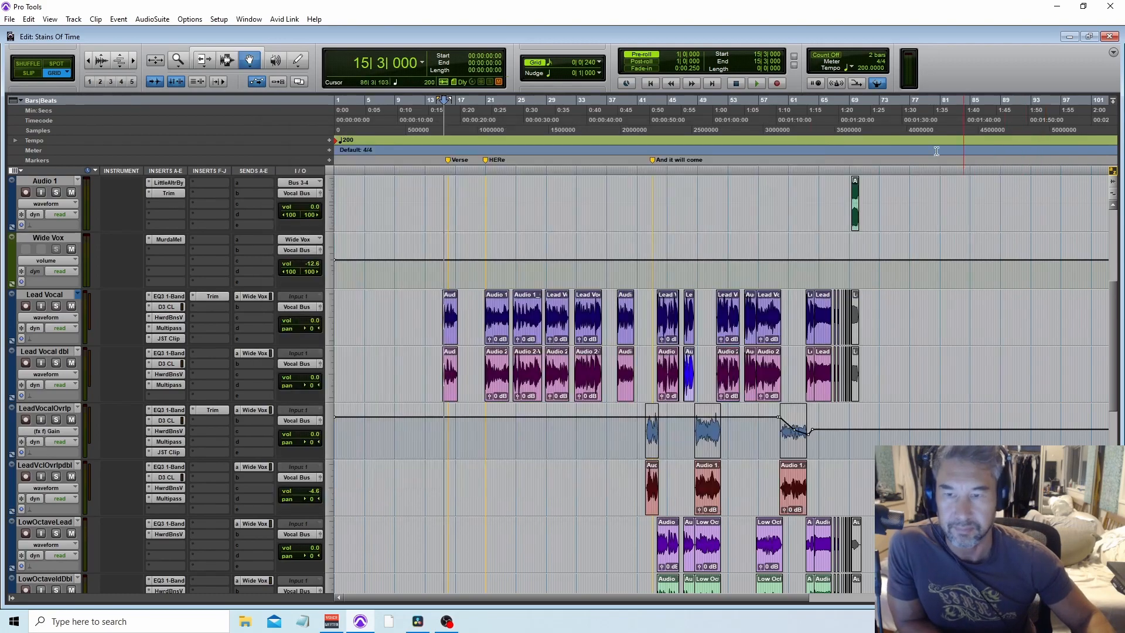
Step: Inspect the Lead Vocal's Multipass and JST Clip insert plugins, closing each window
click(169, 327)
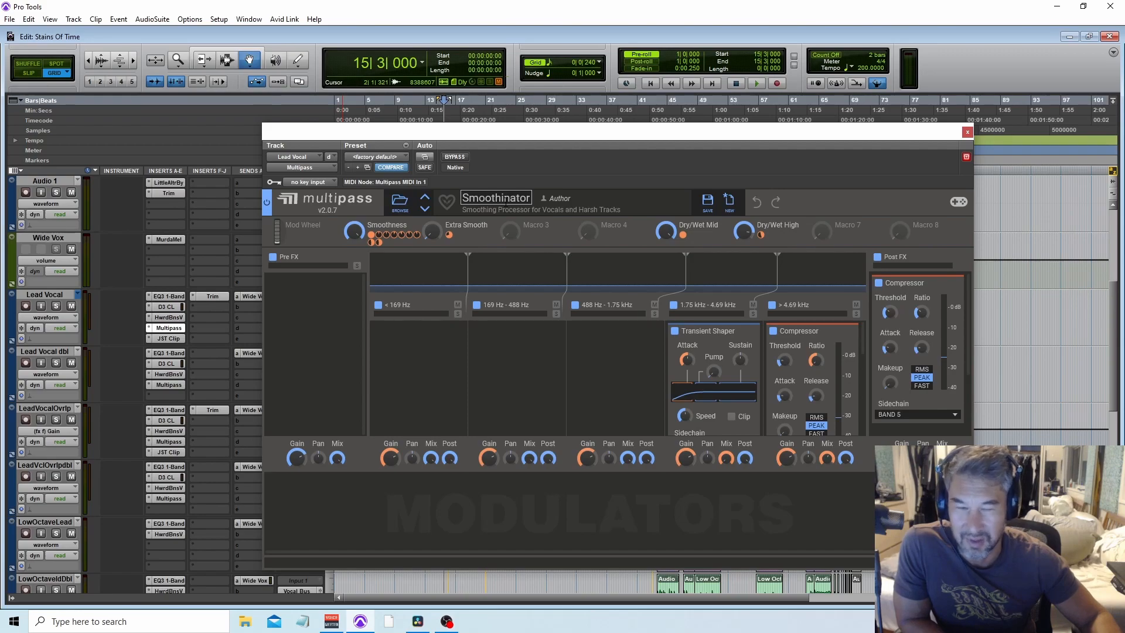
click(967, 132)
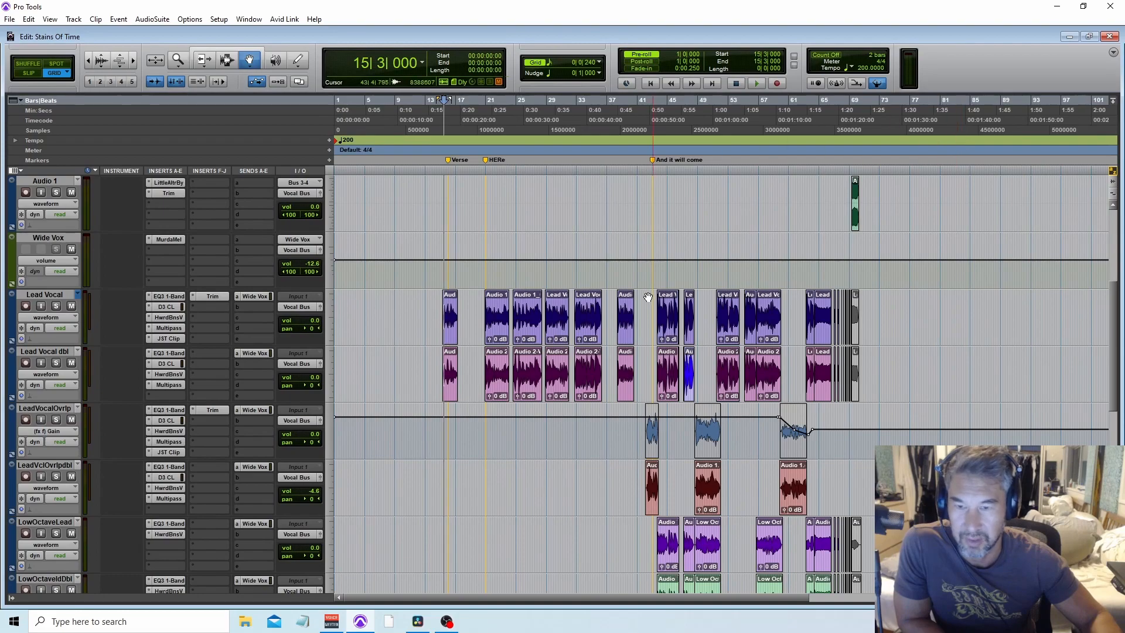
click(169, 338)
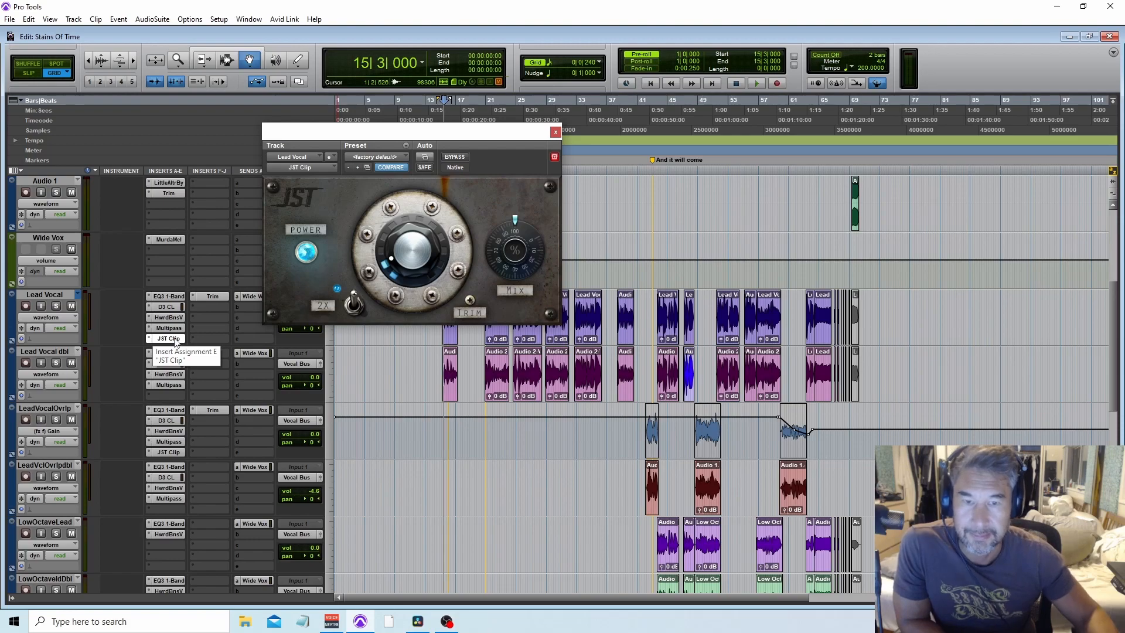
click(555, 132)
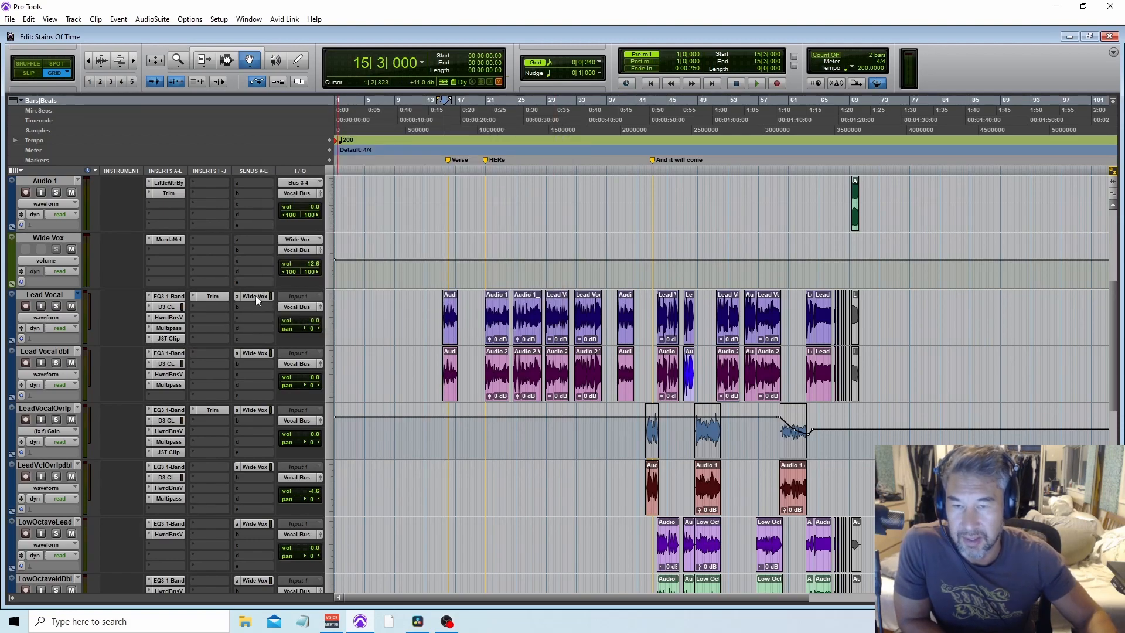
Step: Open the Wide Vox track's Murda Melodies insert to inspect it, then close it
click(167, 239)
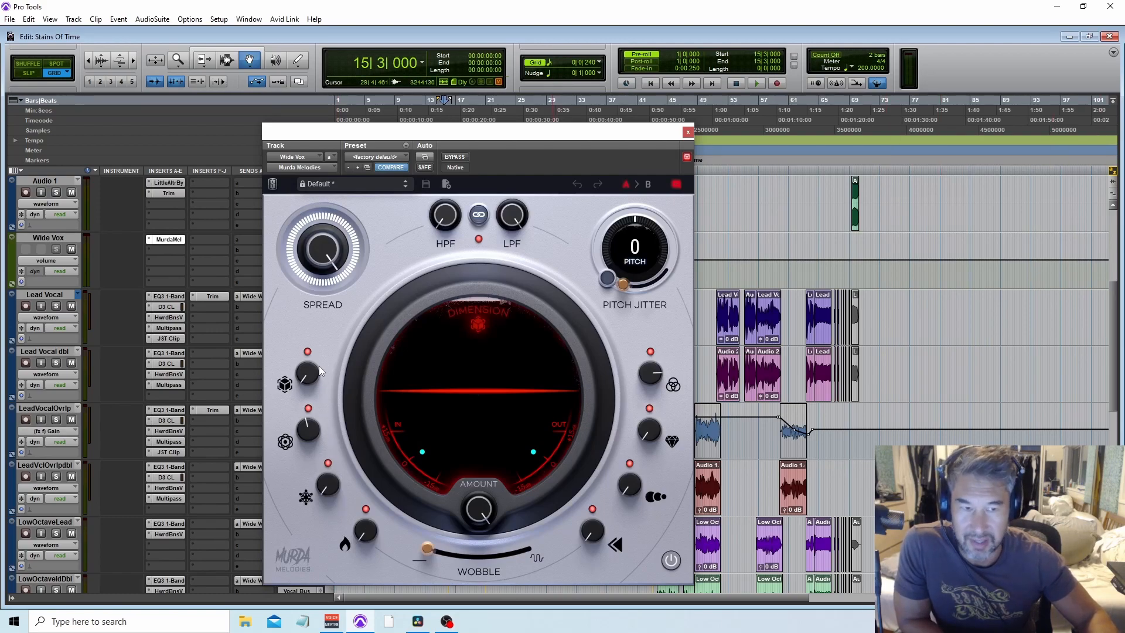
click(688, 131)
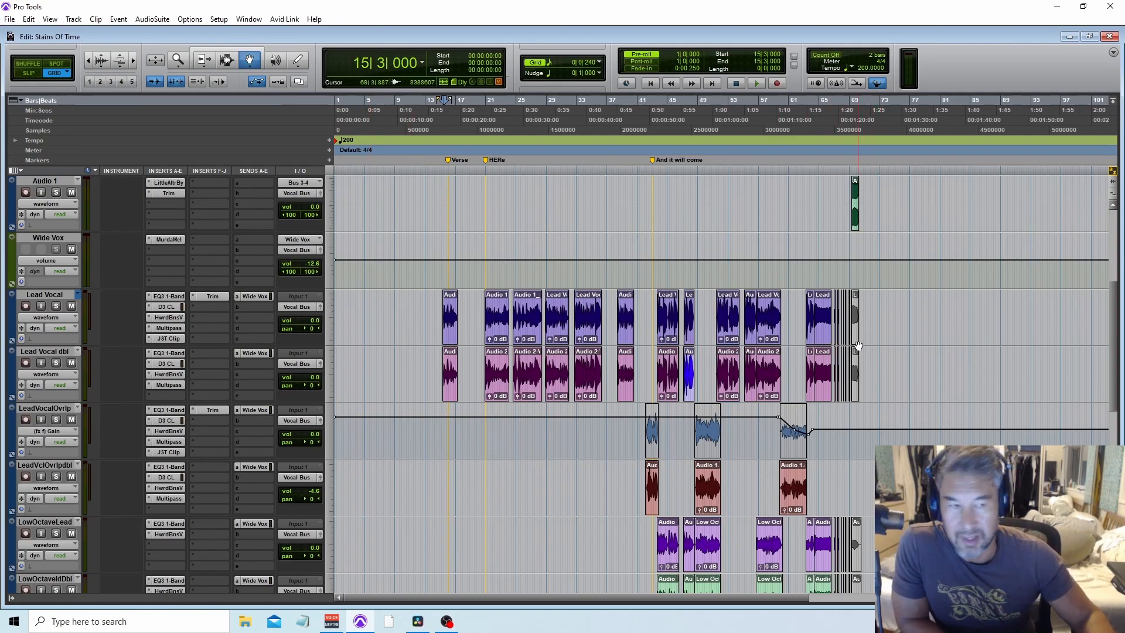
Step: Start playback from the Verse marker and solo the Lead Vocal track
scroll(840, 355, up, 1)
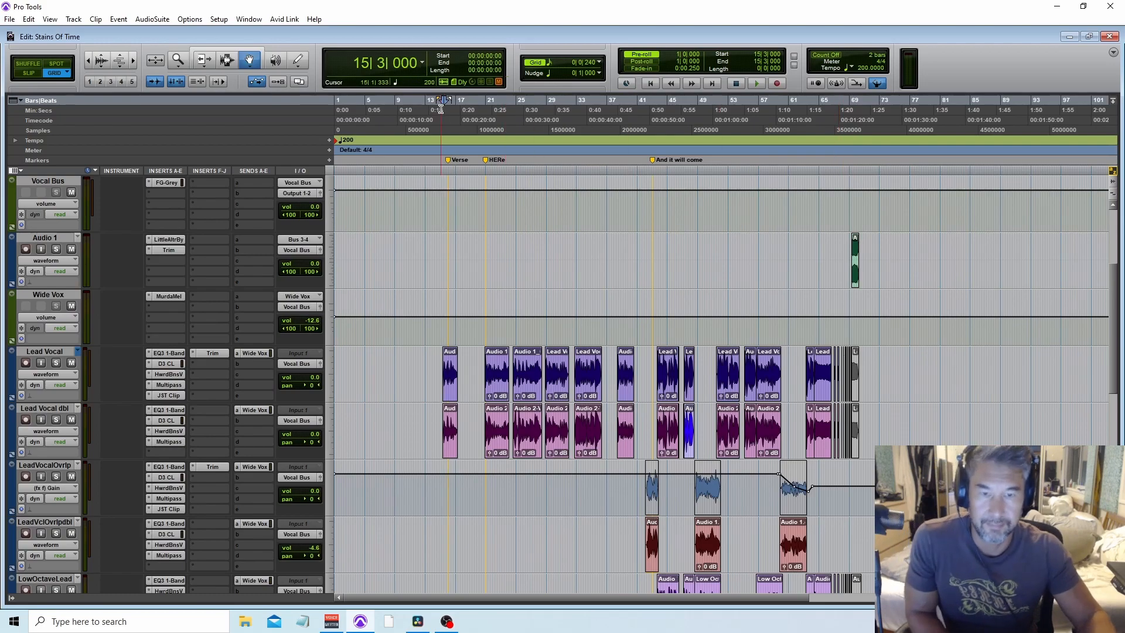
scroll(493, 269, down, 3)
scroll(493, 272, up, 3)
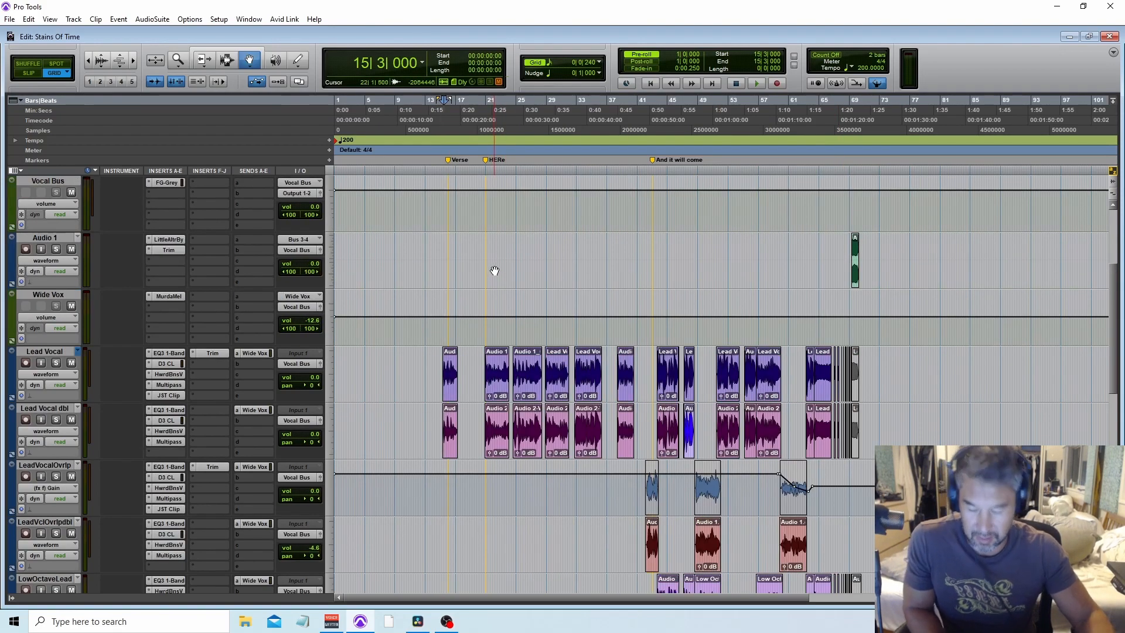
click(442, 138)
key(space)
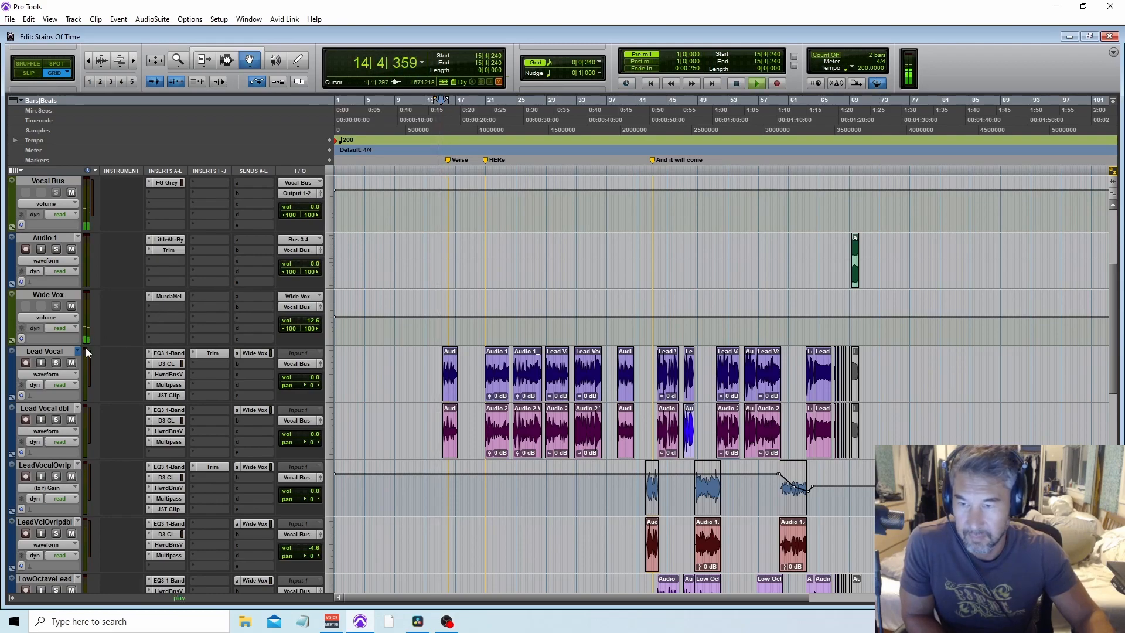
click(57, 363)
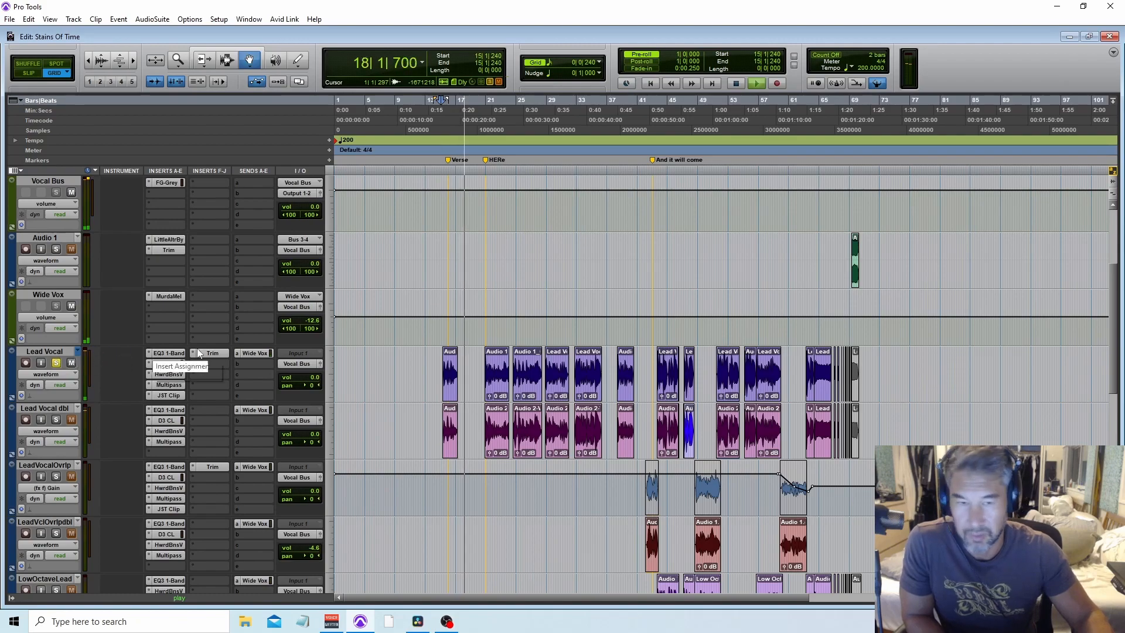
Step: Audition the EFX and EFX dbl tracks soloed during playback, then unsolo both
scroll(212, 352, down, 6)
scroll(212, 353, down, 2)
key(space)
click(454, 120)
key(space)
click(56, 477)
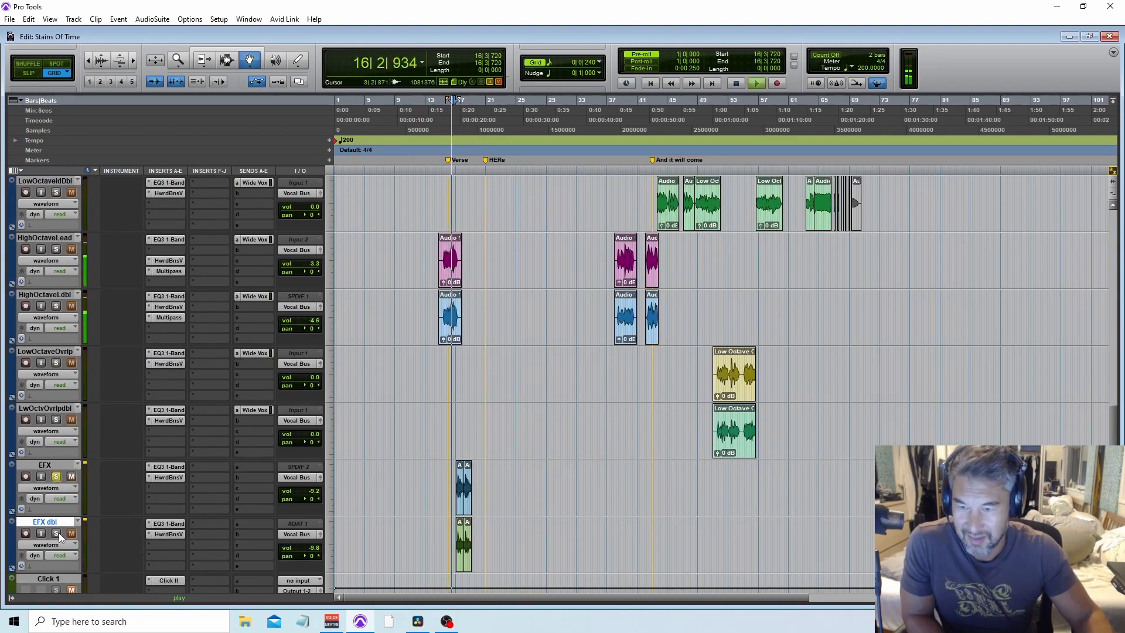
click(57, 533)
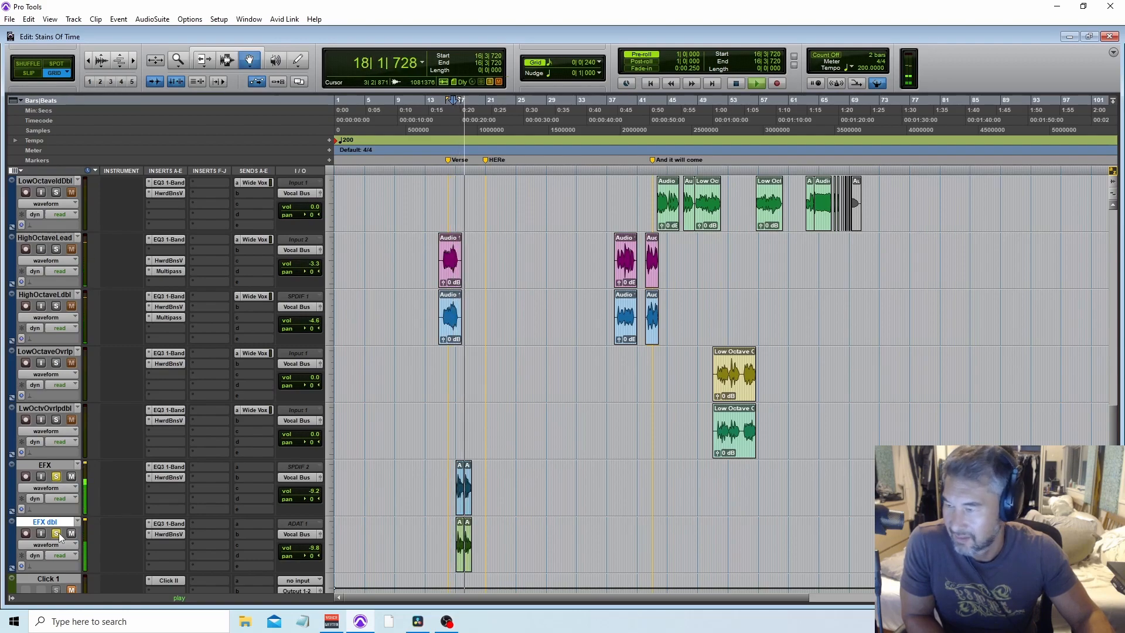
key(space)
click(56, 533)
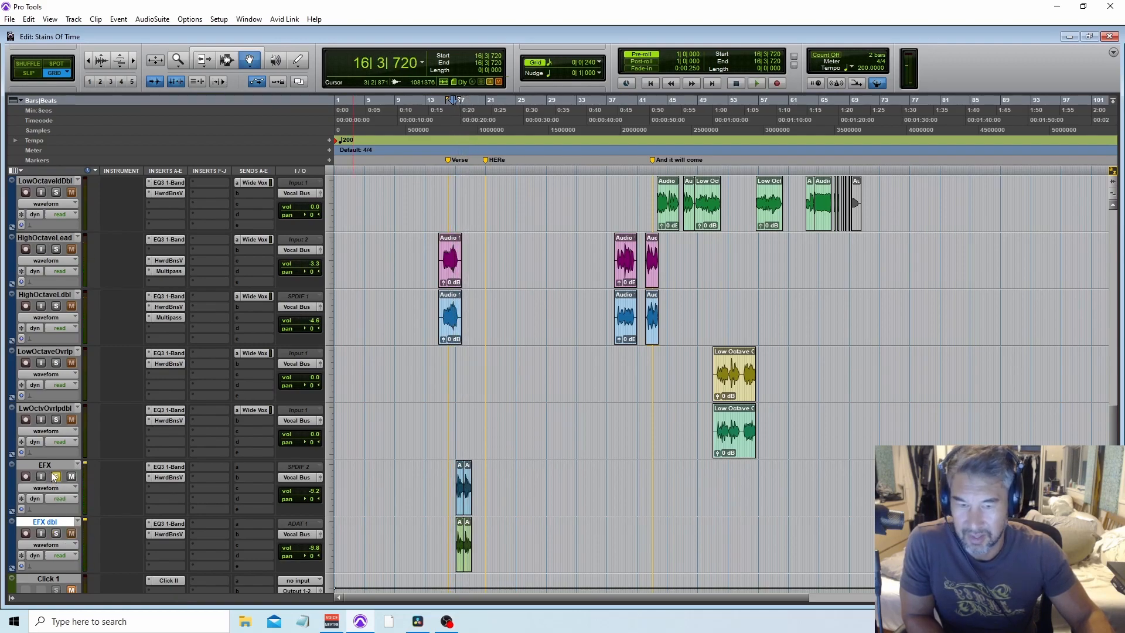
click(55, 477)
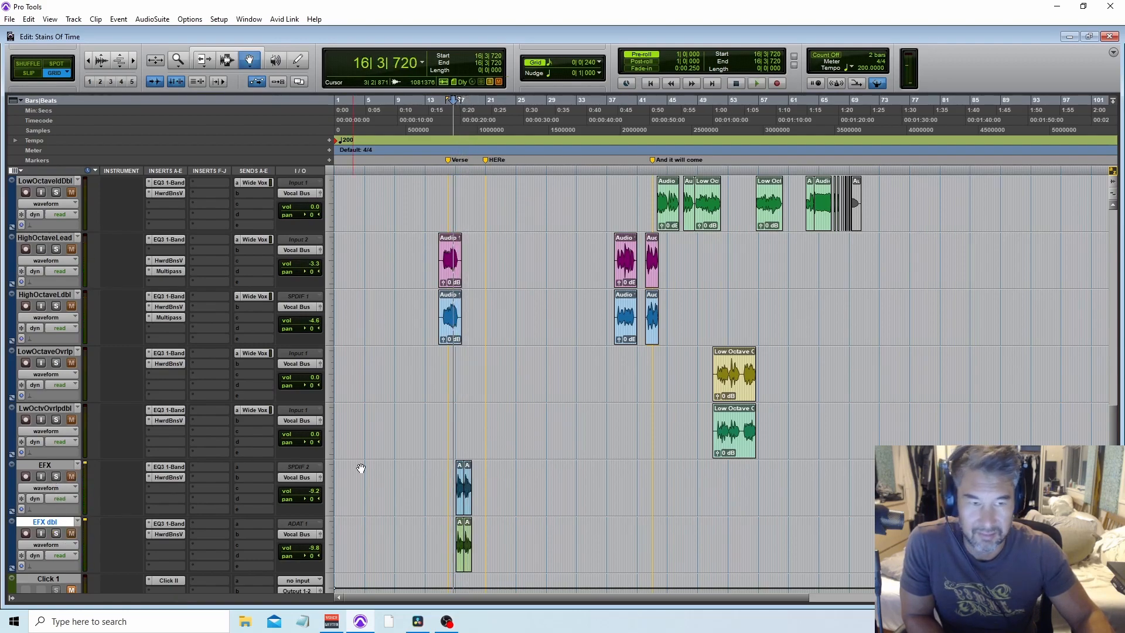
Step: Return the playhead to the Verse and toggle solo on the lead overlap and octave vocal tracks
click(442, 135)
scroll(527, 289, up, 5)
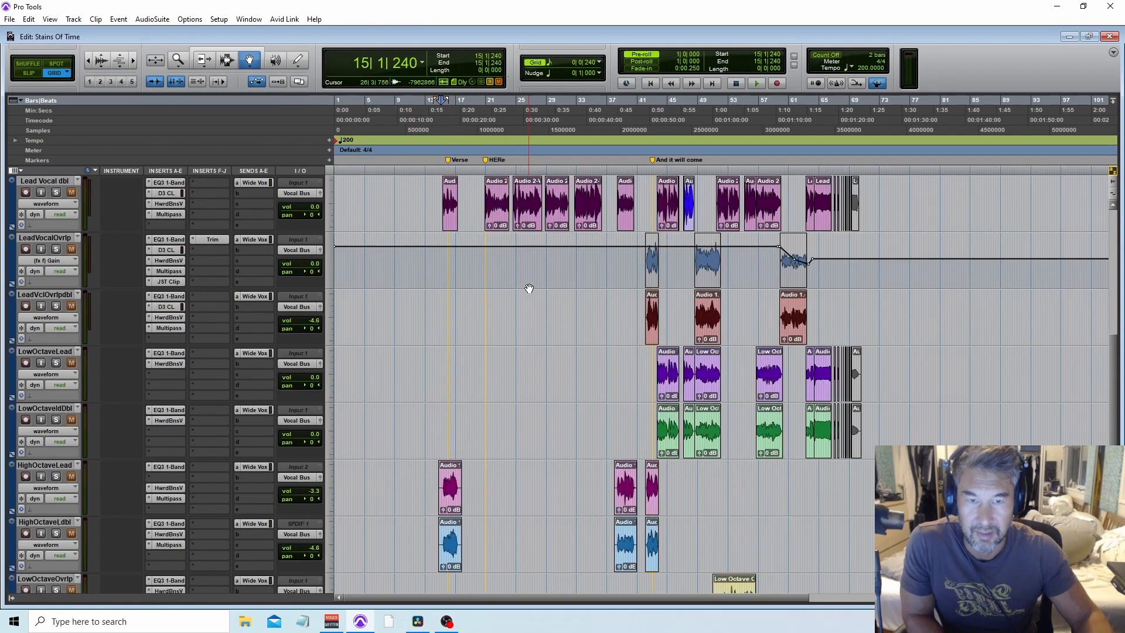
scroll(527, 289, down, 2)
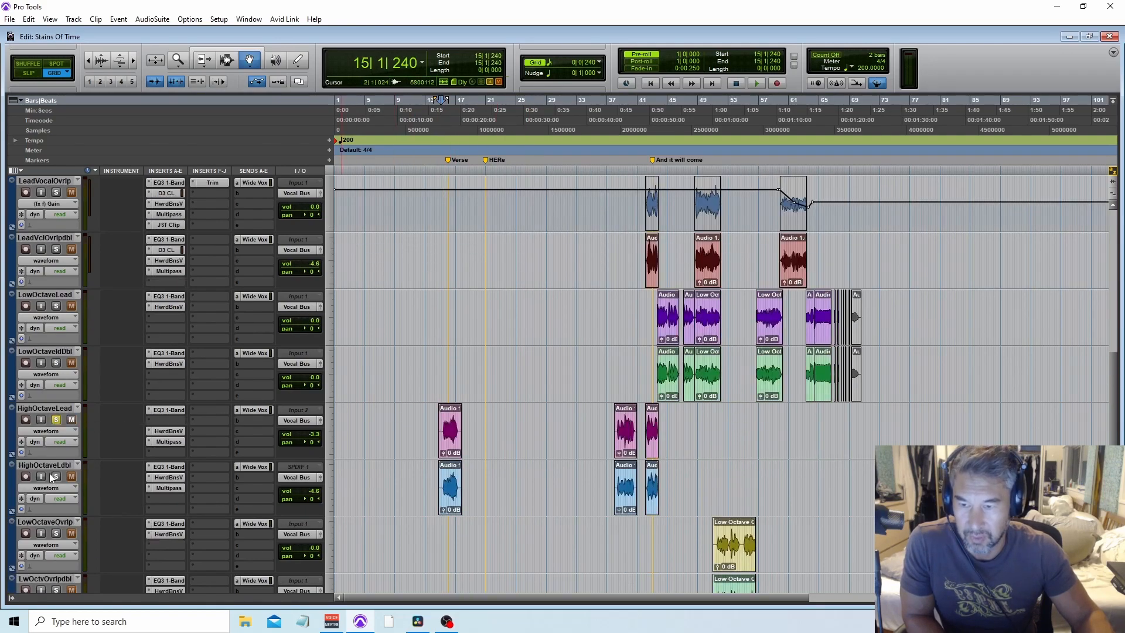
scroll(58, 473, up, 4)
scroll(66, 246, down, 2)
click(57, 191)
click(56, 534)
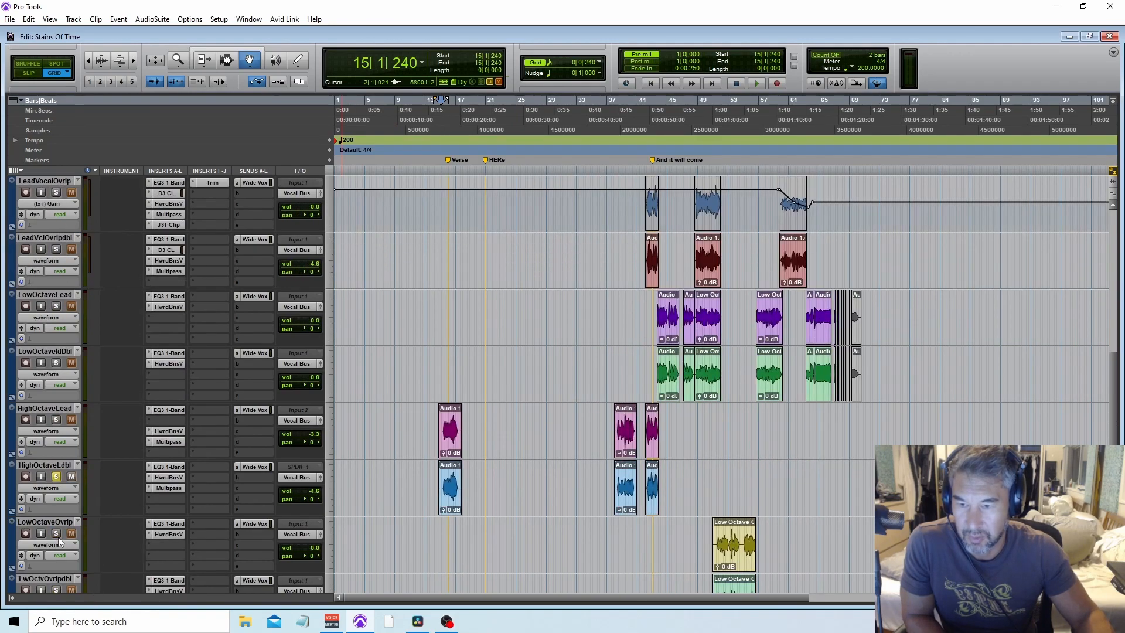
Step: Play the session, zooming and scrolling through the vocal tracks while listening
scroll(58, 496, down, 5)
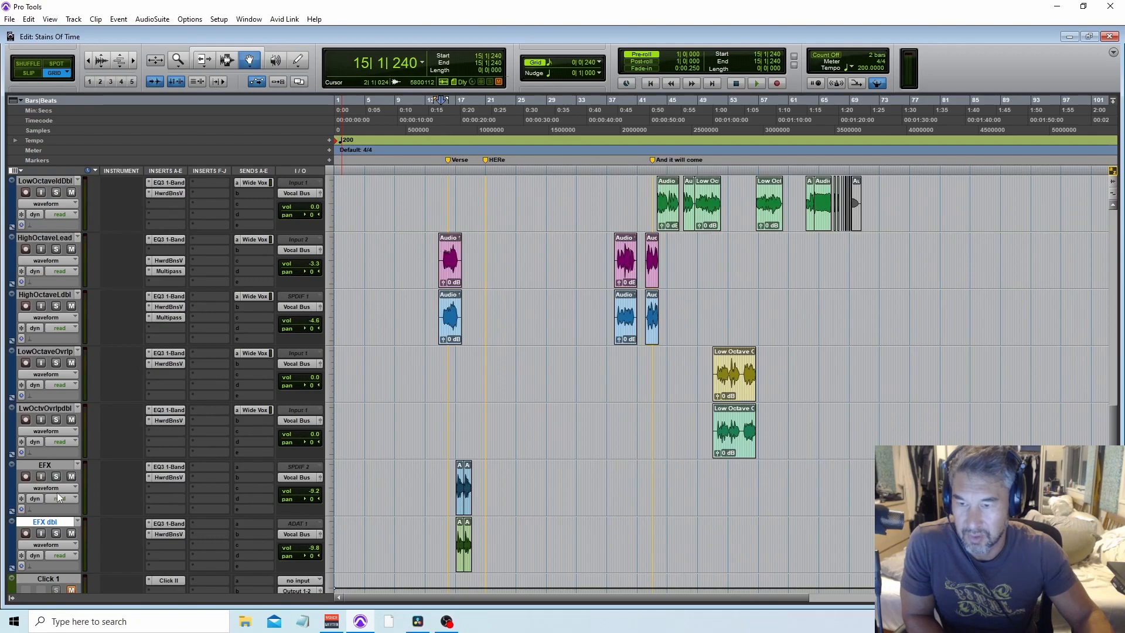
scroll(59, 497, up, 10)
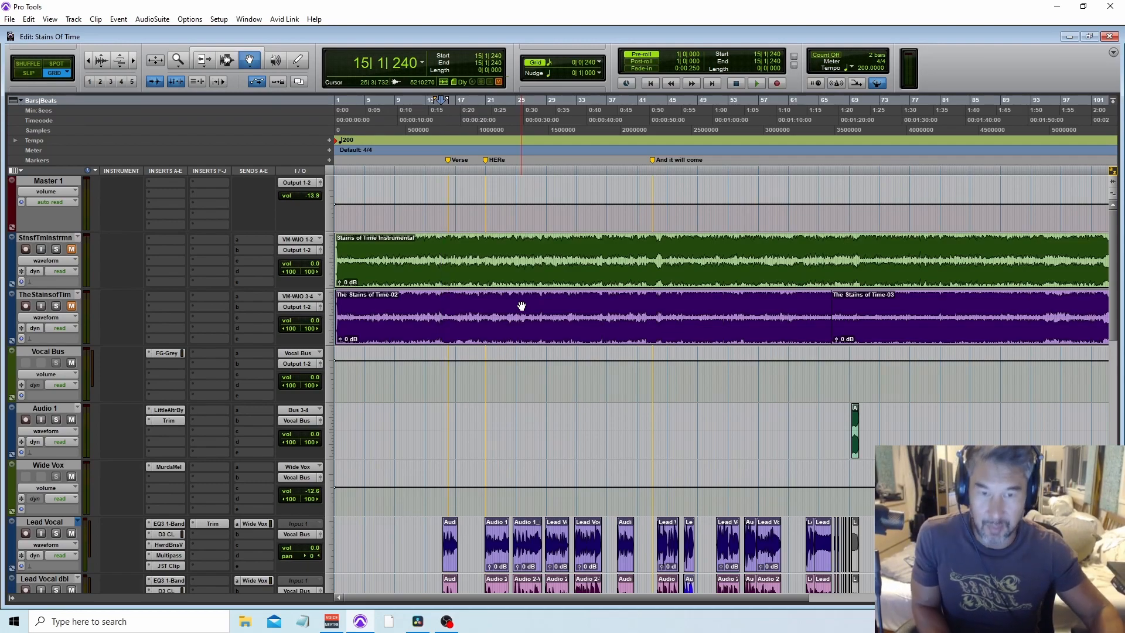
key(ctrl+])
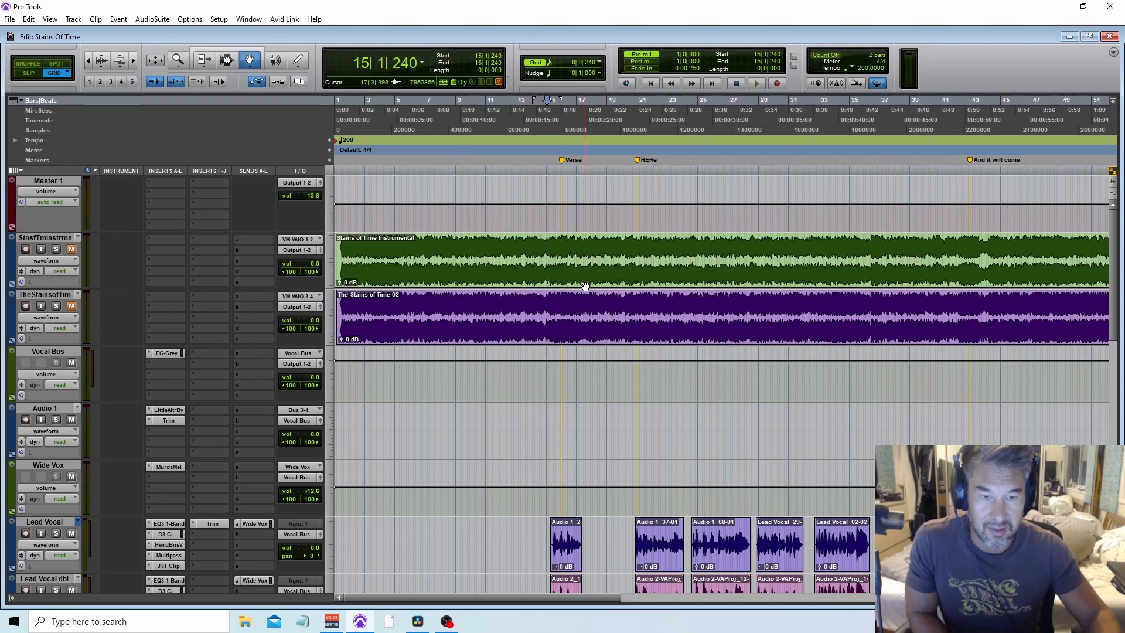
key(space)
key(ctrl+[)
scroll(571, 272, down, 3)
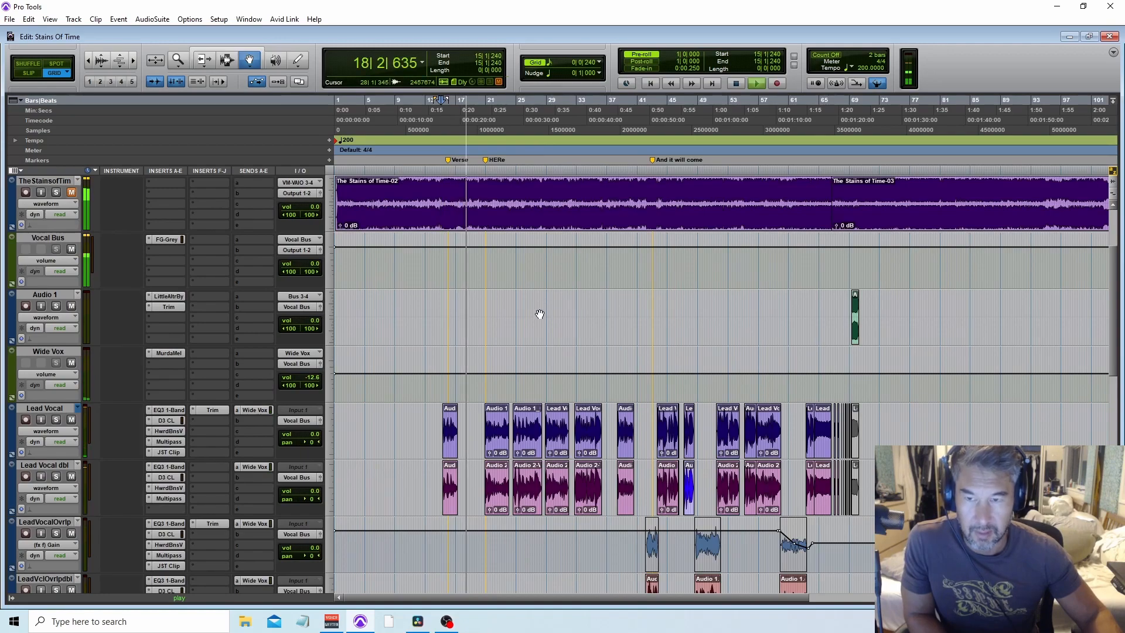
scroll(524, 328, down, 2)
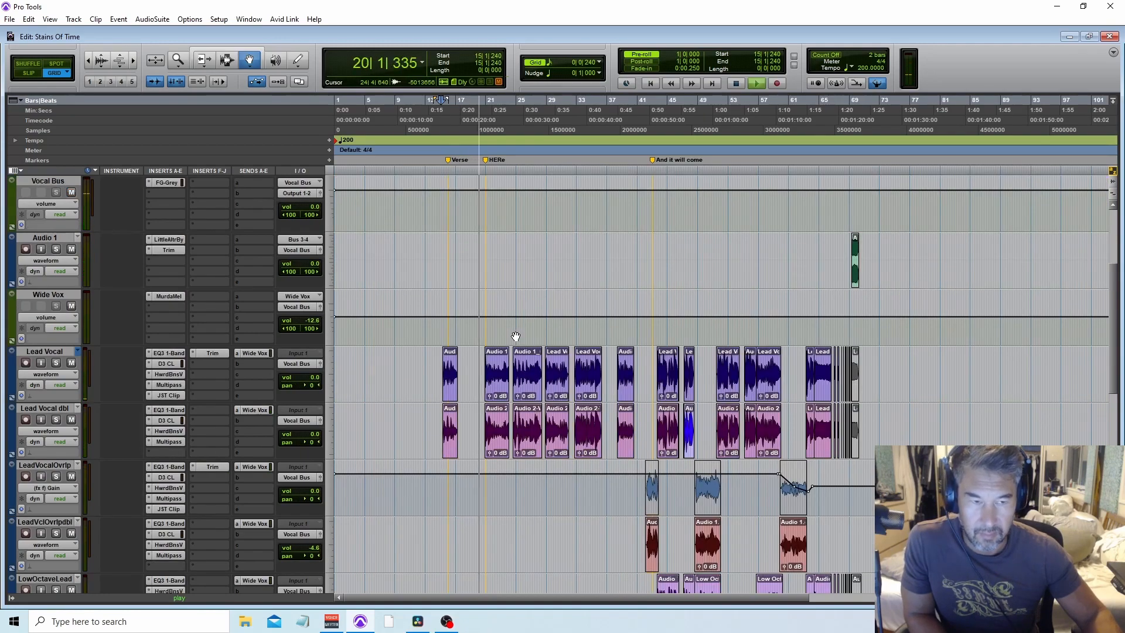
scroll(516, 337, down, 2)
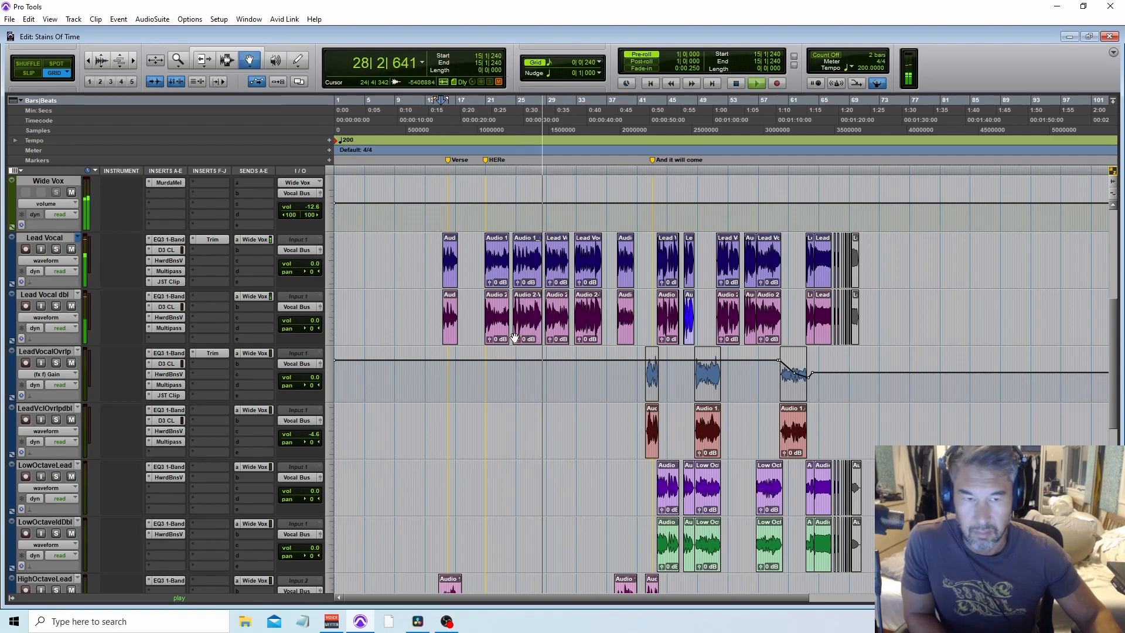
scroll(514, 340, down, 3)
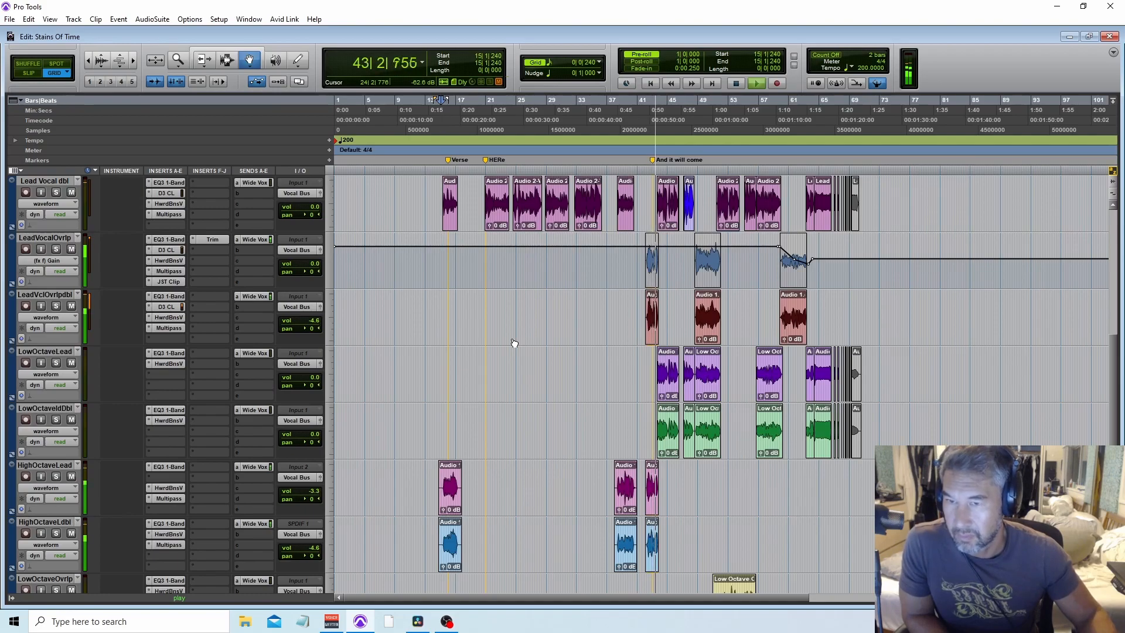
scroll(744, 416, up, 1)
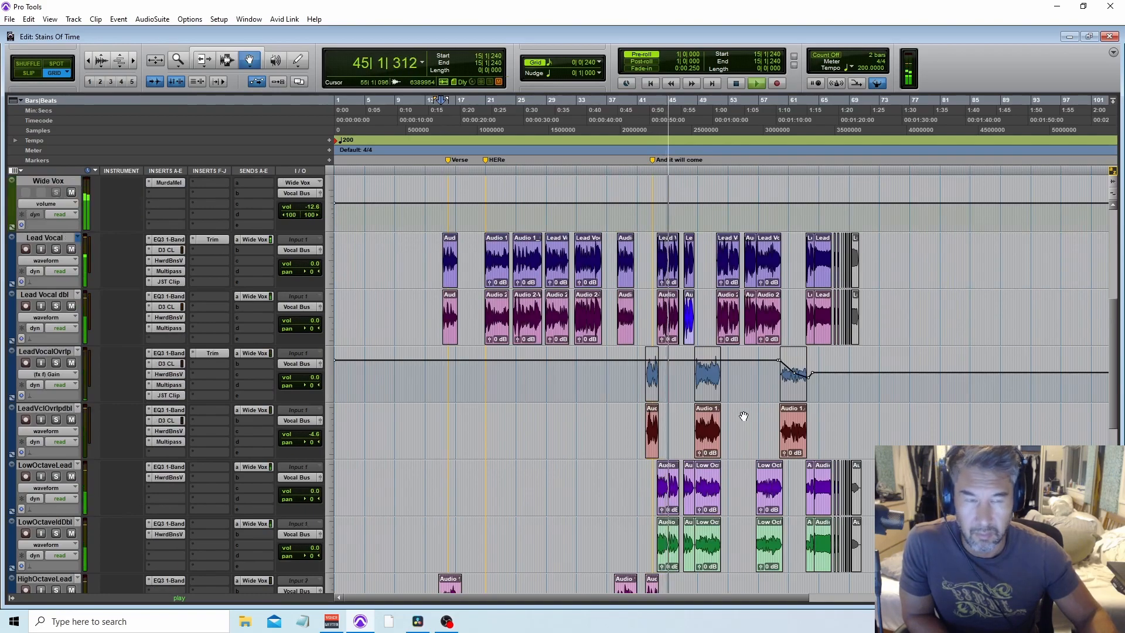
Step: Zoom in around the And it will come marker and play from there while scrolling through the octave vocal tracks
click(669, 126)
key(t)
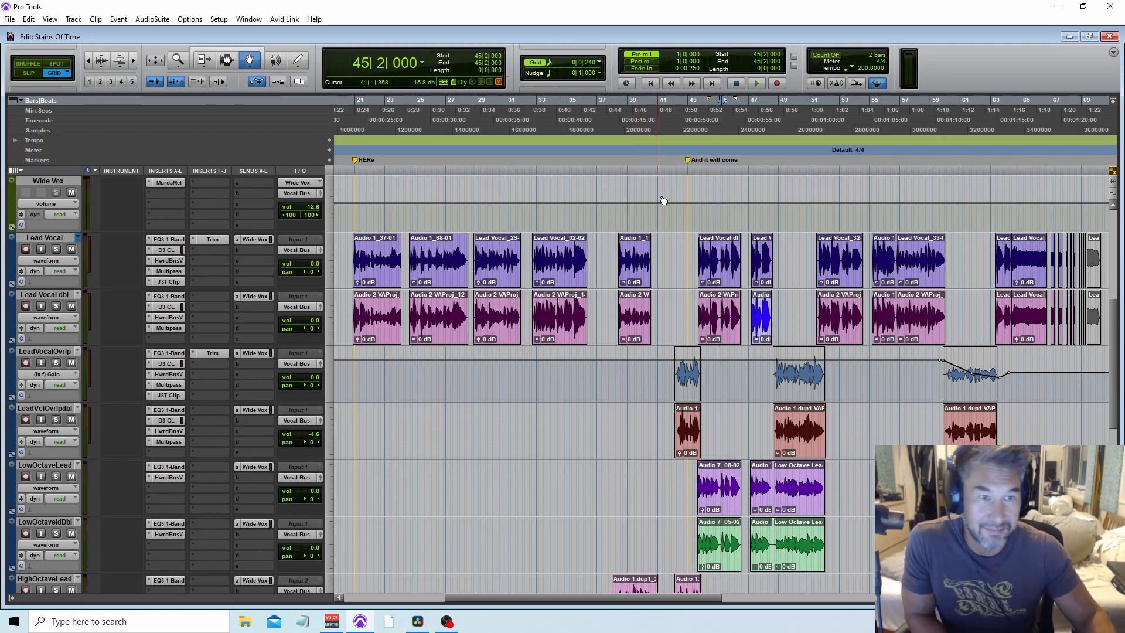
click(703, 141)
key(space)
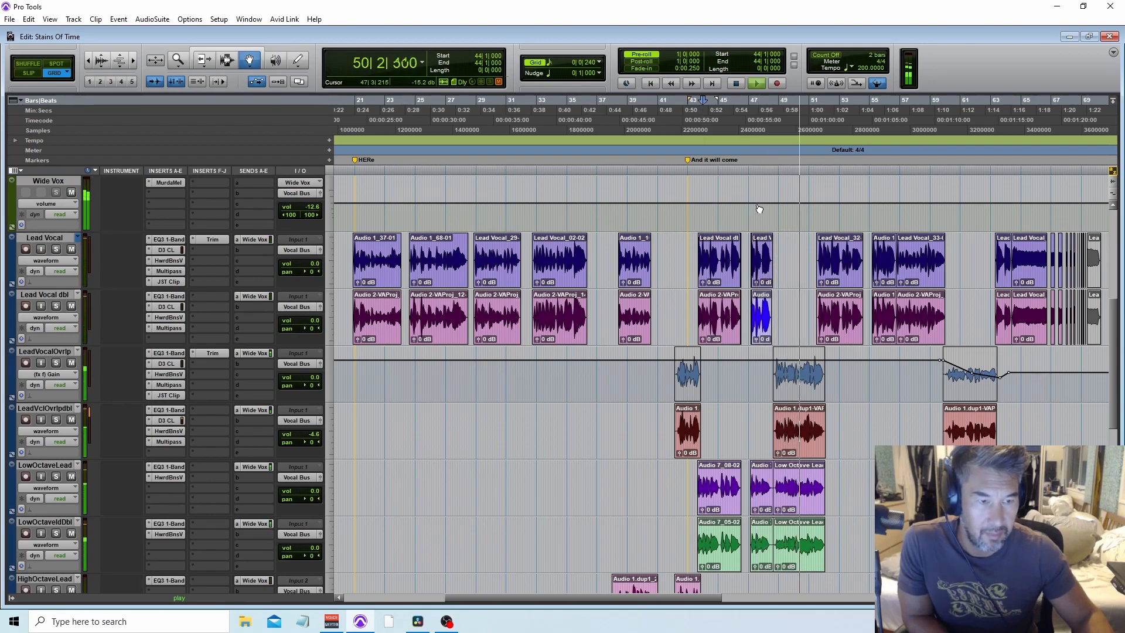
scroll(758, 209, down, 1)
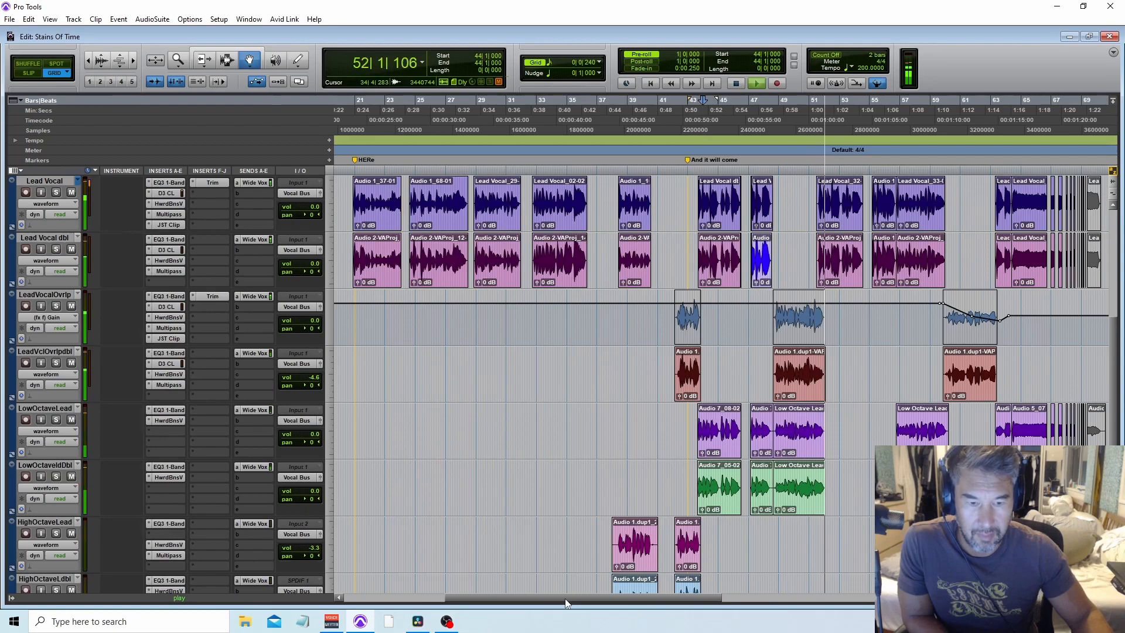
scroll(552, 545, right, 10)
scroll(654, 499, down, 2)
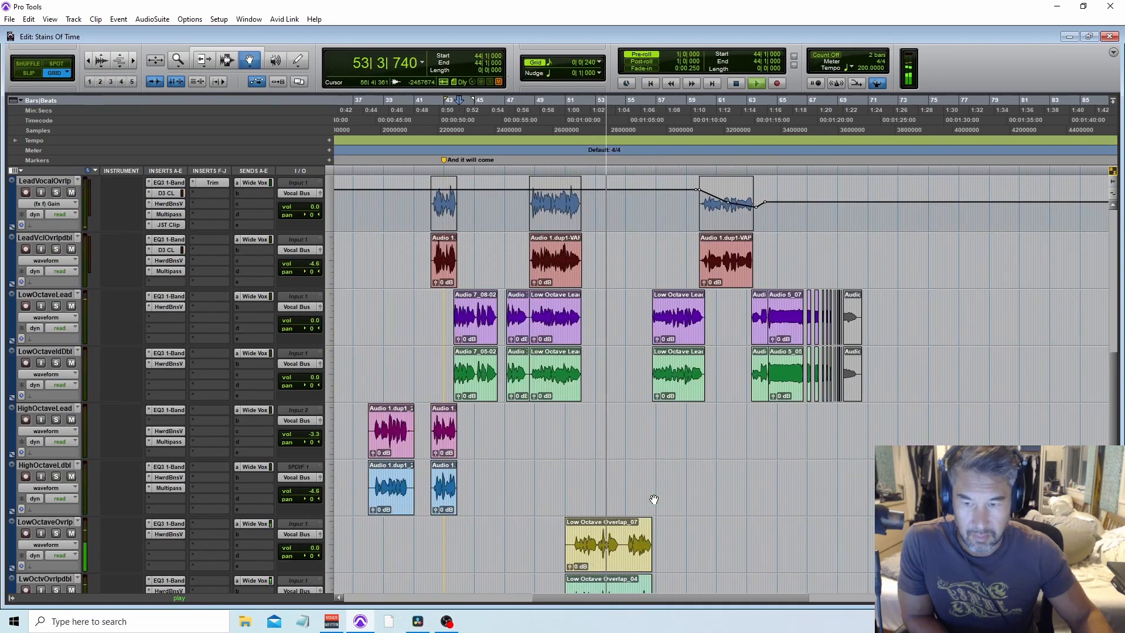
scroll(647, 500, down, 1)
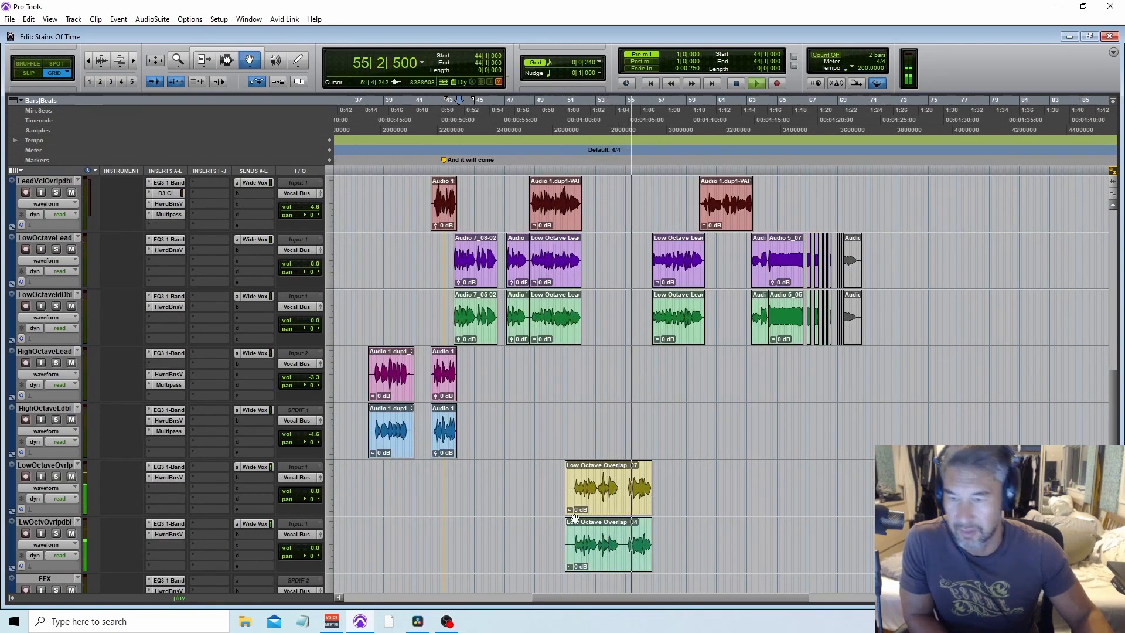
key(r)
scroll(652, 474, up, 1)
scroll(652, 474, up, 4)
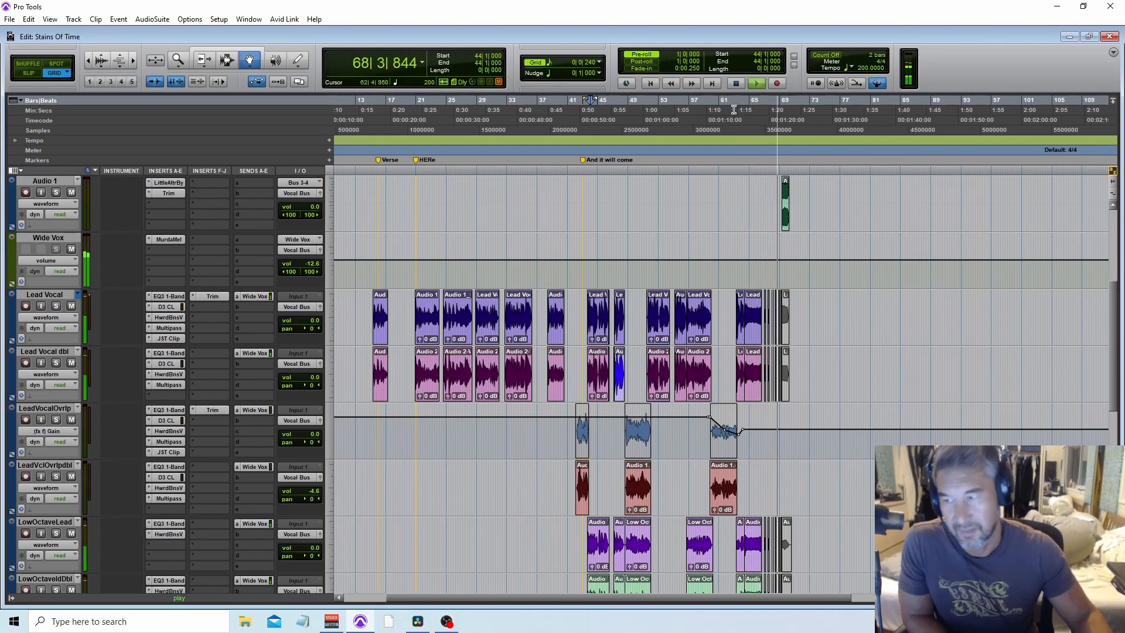
key(space)
Step: Set the LeadVocalOvrlp track to waveform view
click(729, 142)
key(ctrl+])
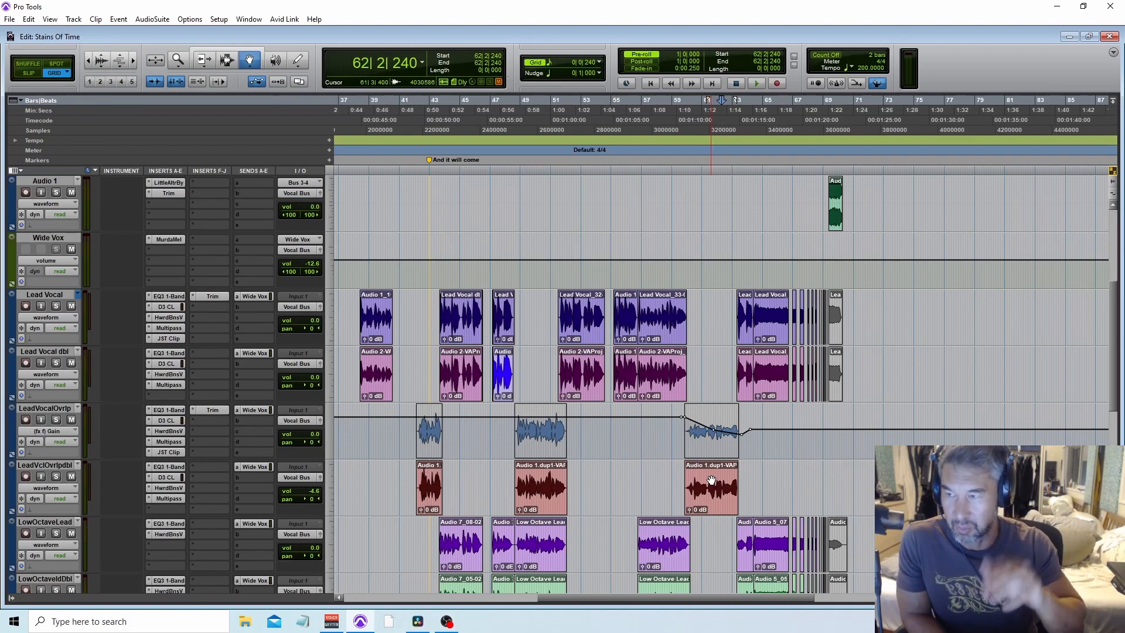
click(44, 430)
click(75, 479)
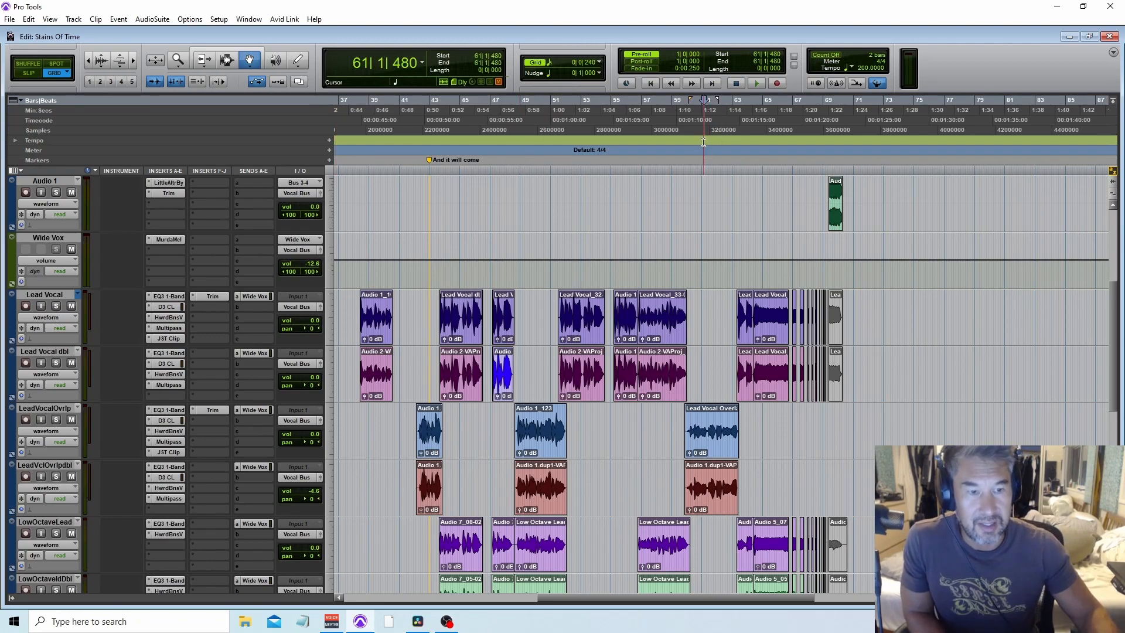
Step: Select the final clips on both lead vocal overlap tracks, audition them soloed, then unsolo both tracks
click(727, 429)
shift+click(727, 491)
click(54, 420)
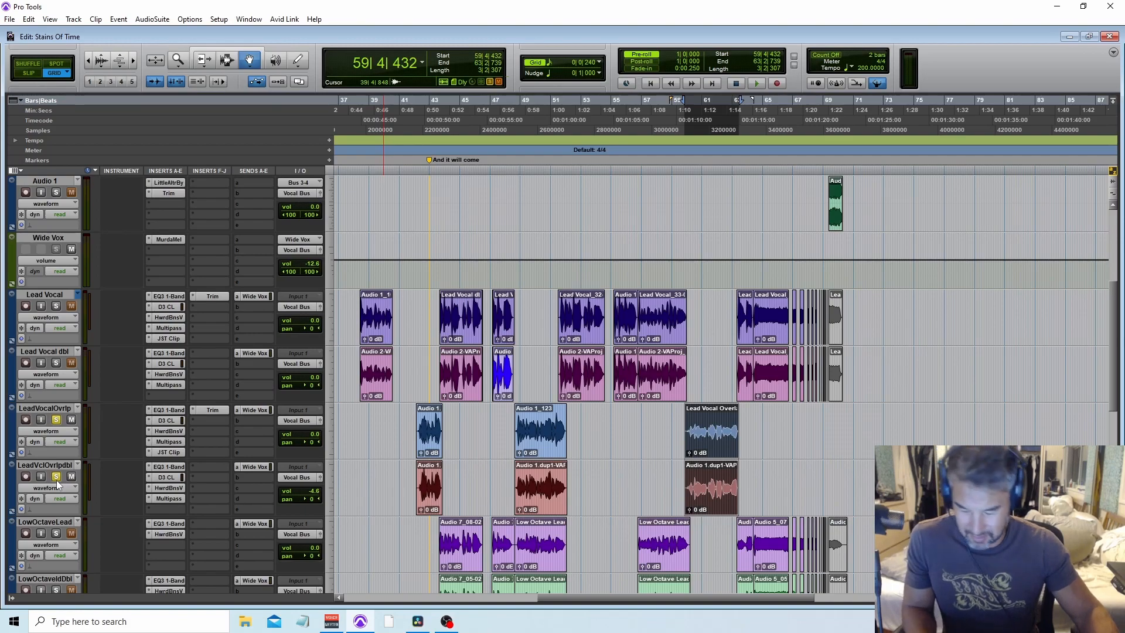
key(space)
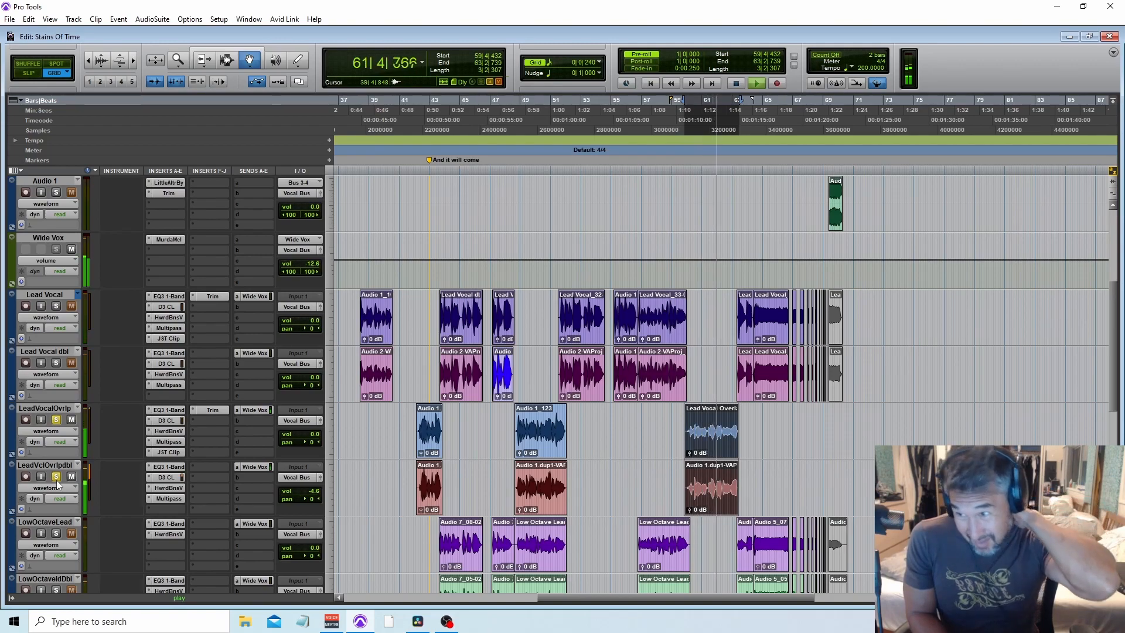
key(space)
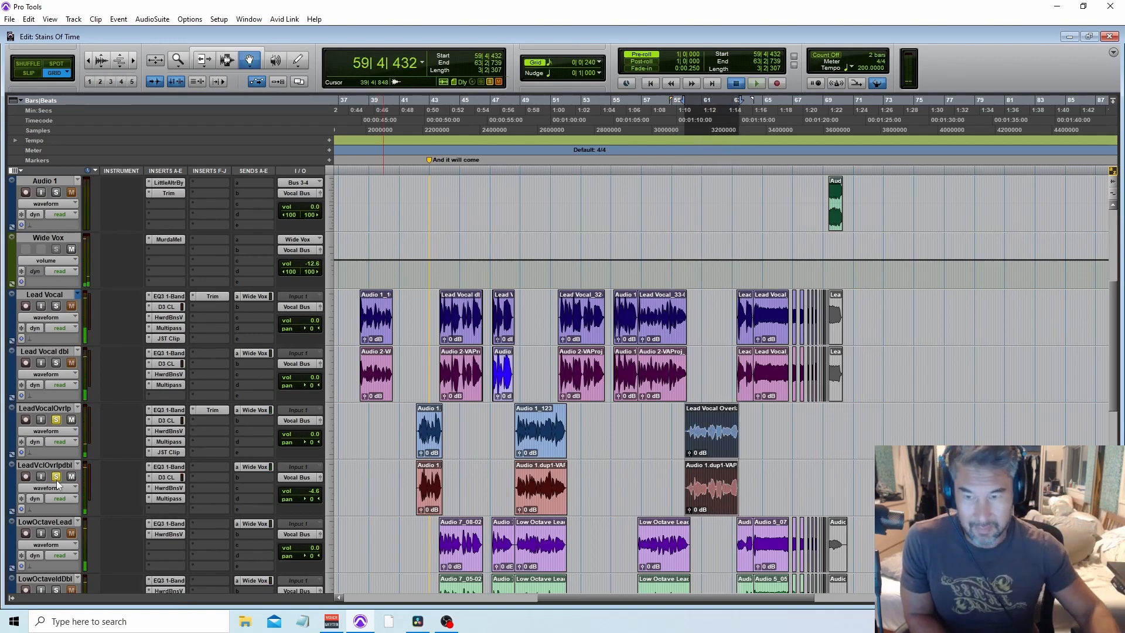
key(space)
click(57, 477)
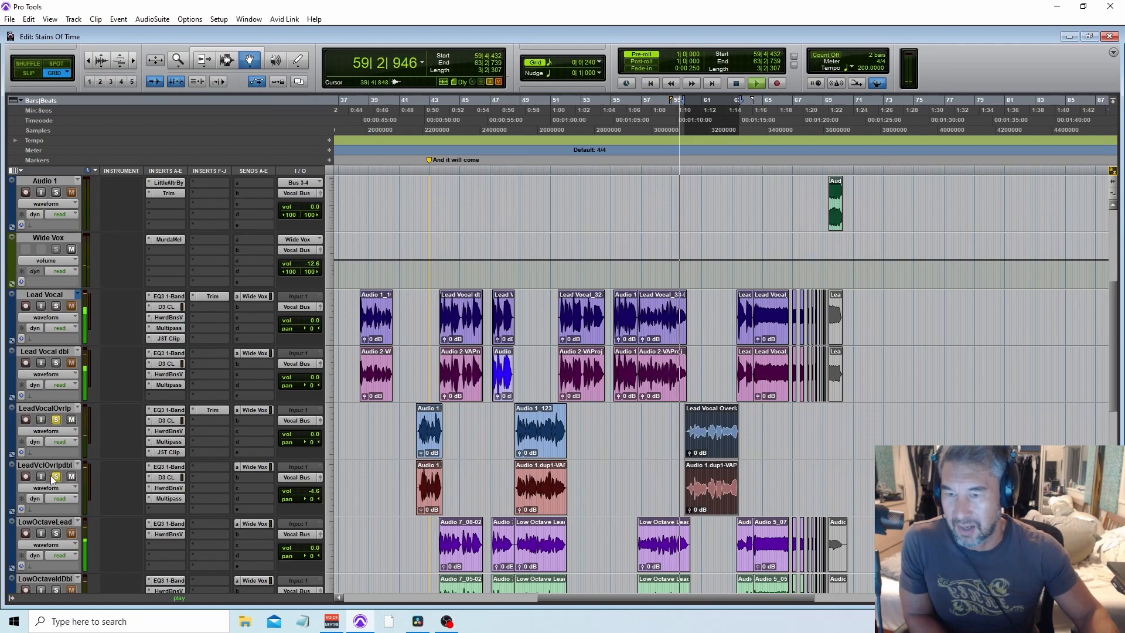
key(space)
click(57, 419)
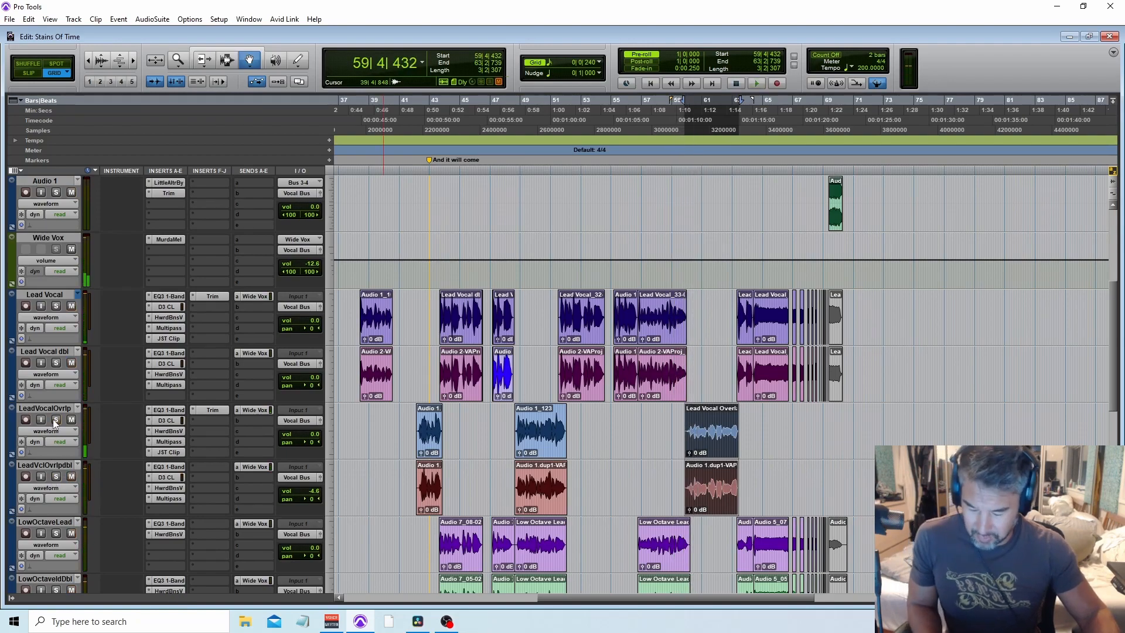
scroll(613, 537, down, 6)
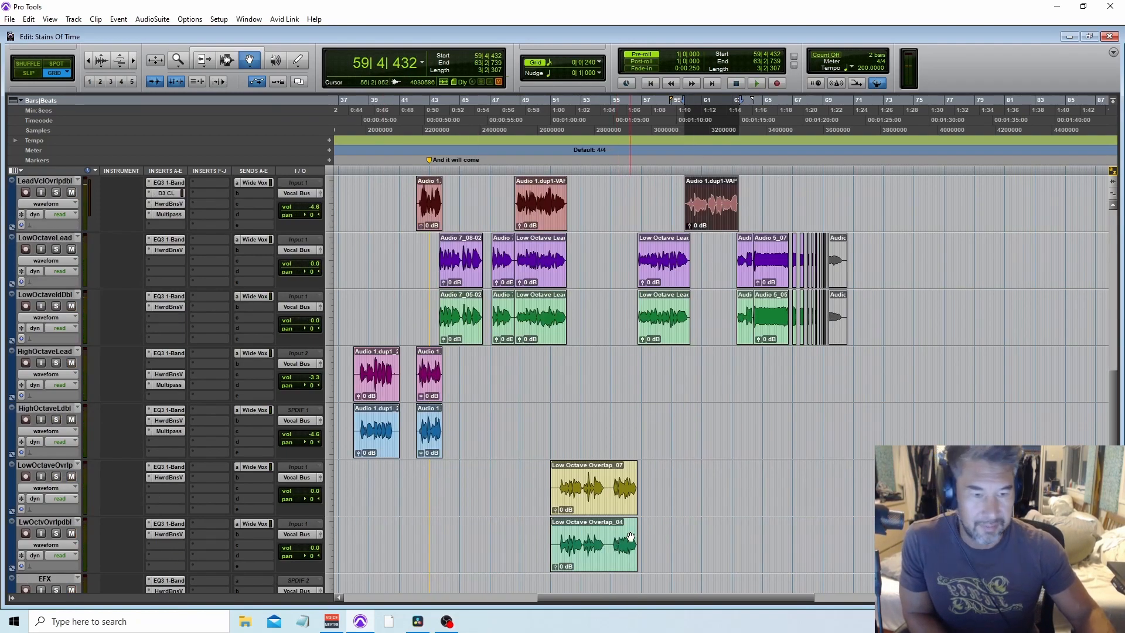
scroll(631, 536, up, 5)
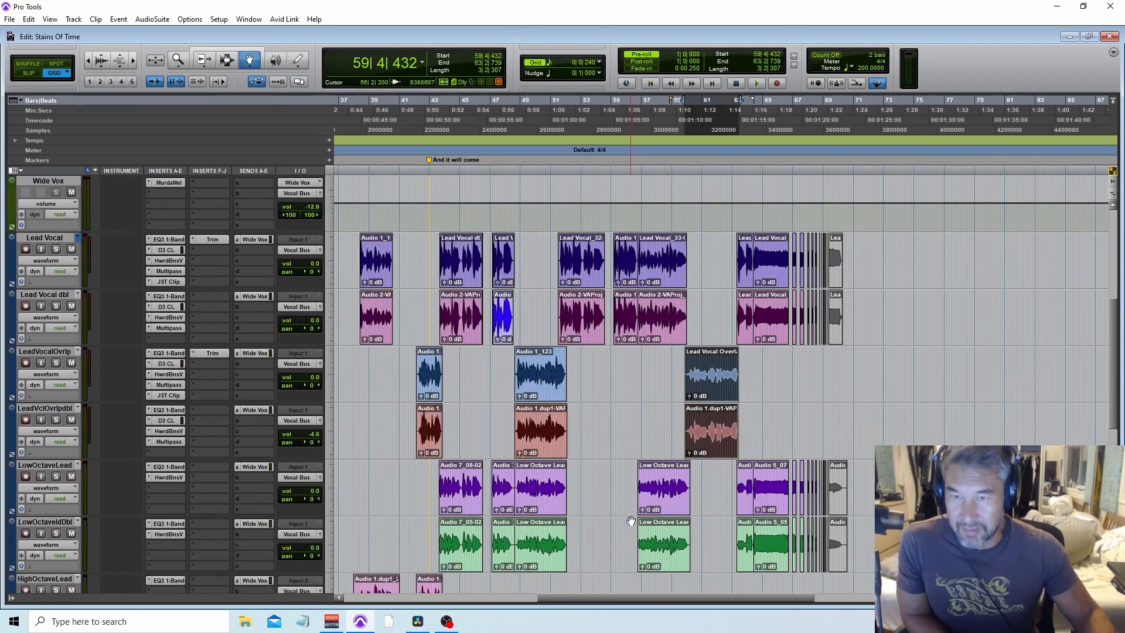
scroll(631, 521, up, 3)
scroll(631, 521, up, 2)
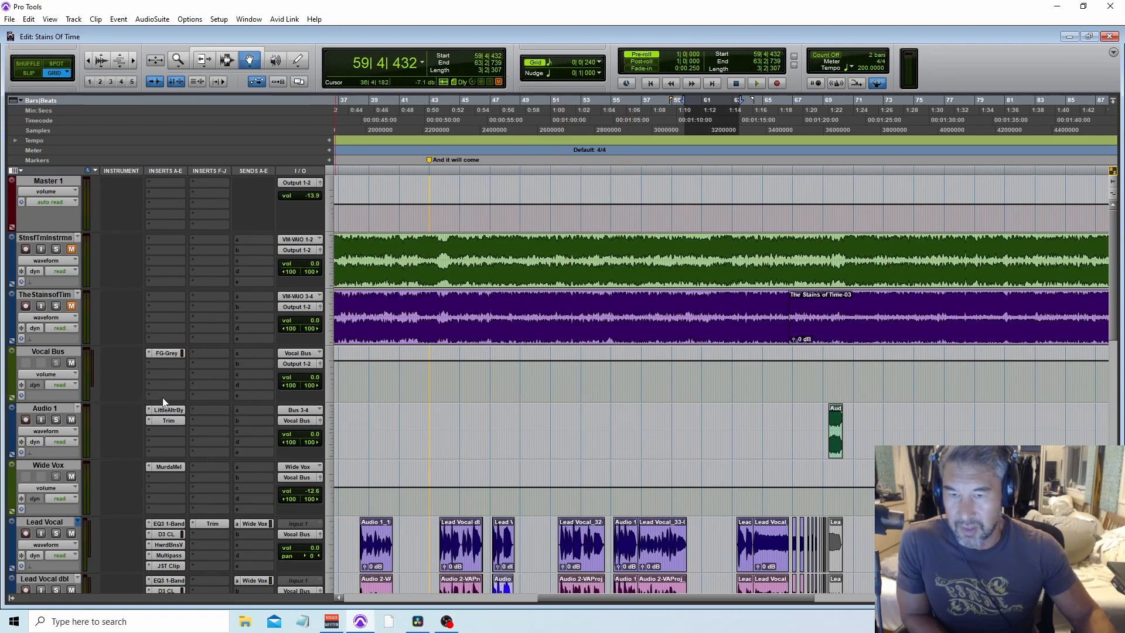
Step: Zoom in around bar 69 and briefly play the passage containing the short Audio 1 clip
click(827, 545)
key(t)
key(space)
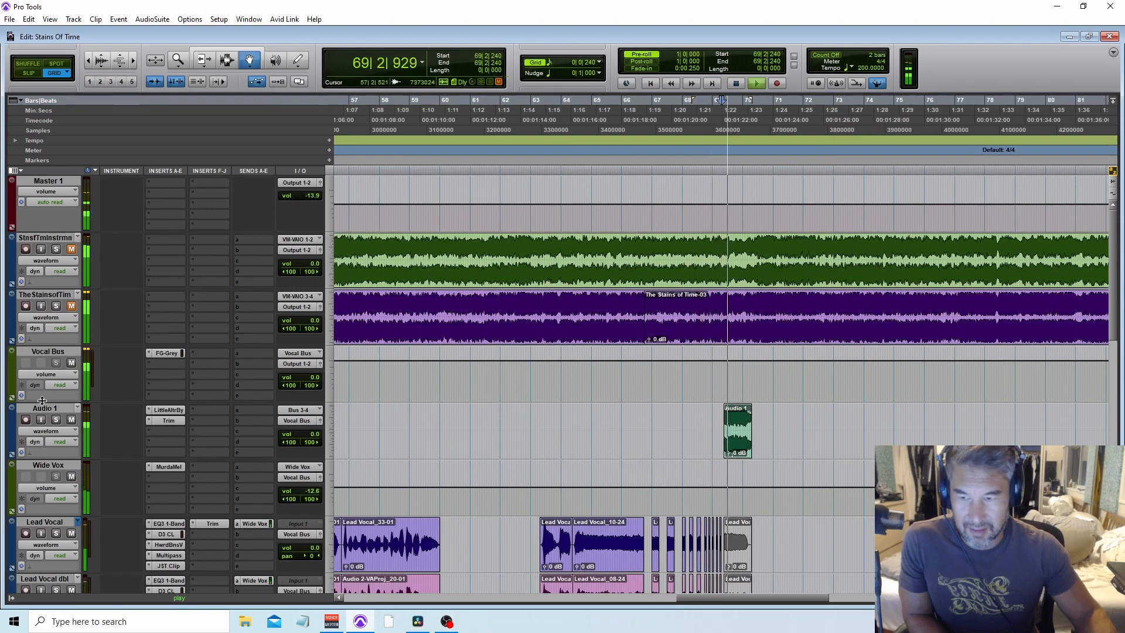
key(space)
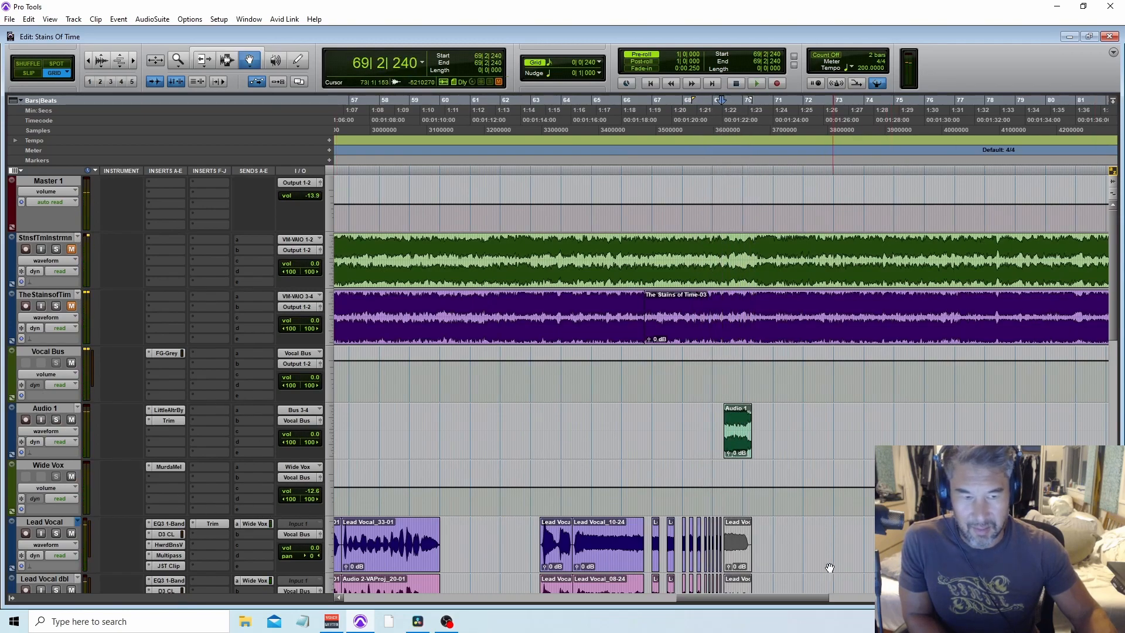
Step: Open the Audio 1 track's Little AlterBoy plugin, switch the track view to its Pitch automation, and audition the clip
click(738, 433)
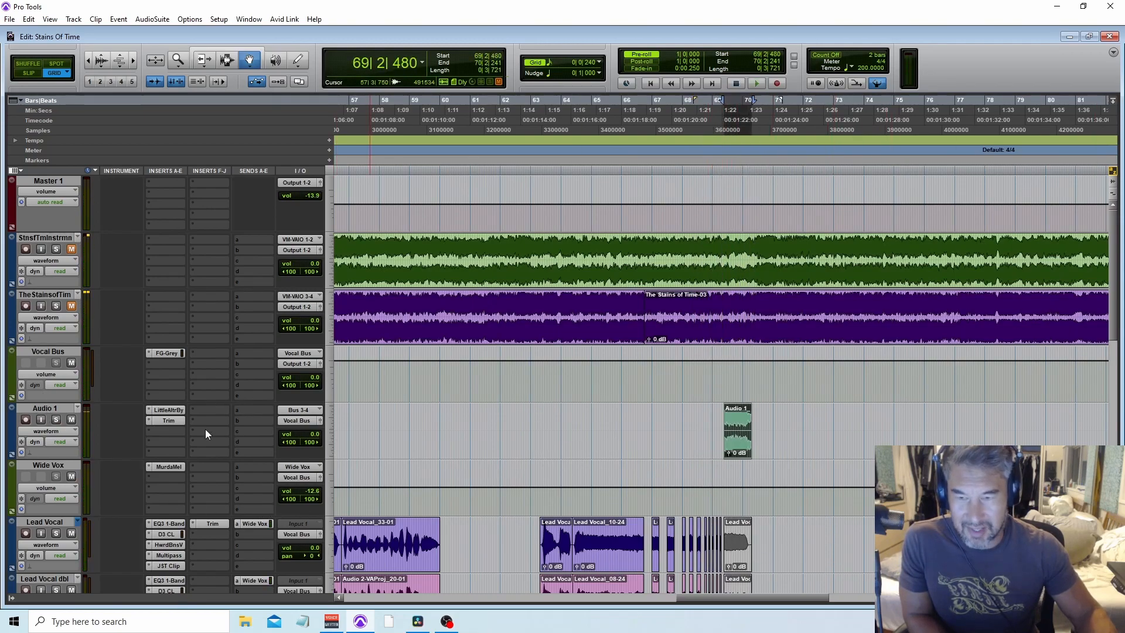
click(169, 411)
click(42, 431)
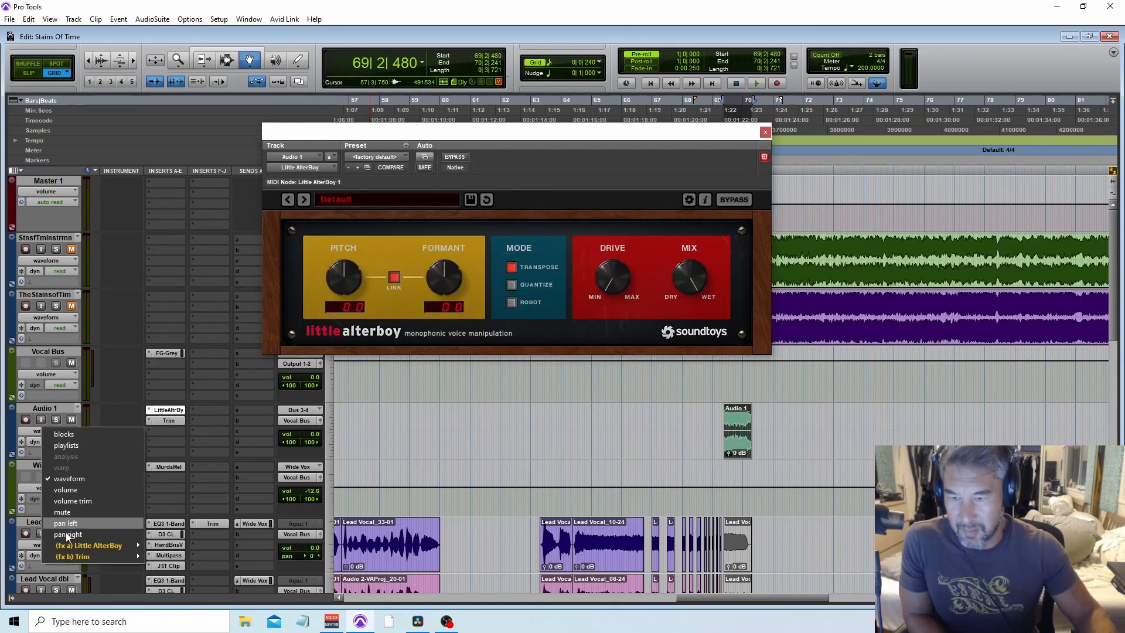
click(168, 544)
key(space)
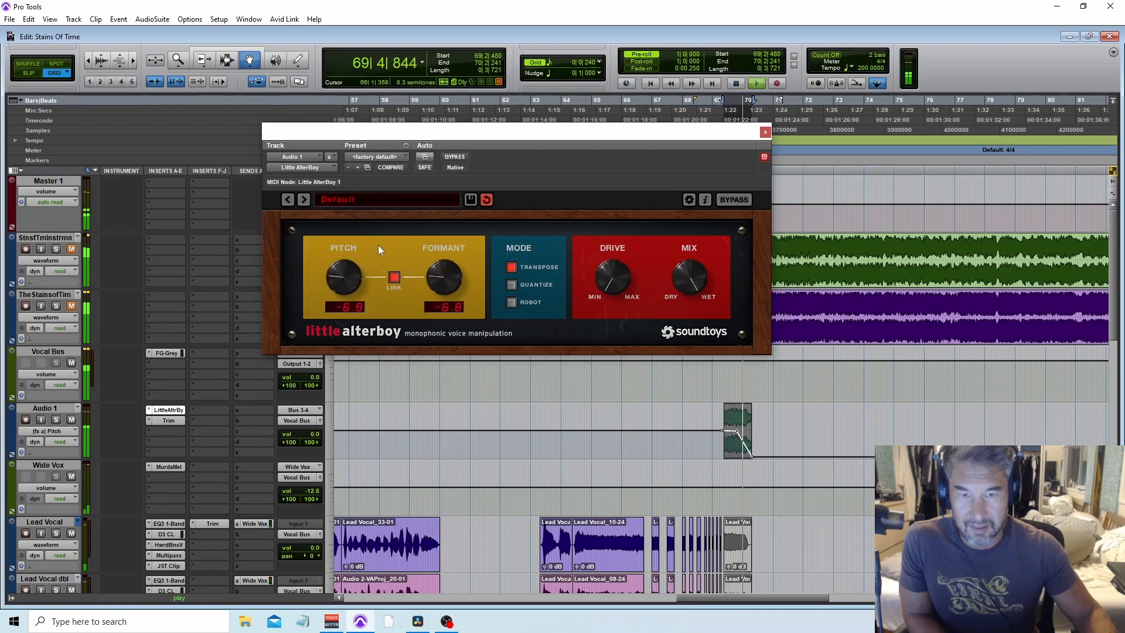
click(765, 133)
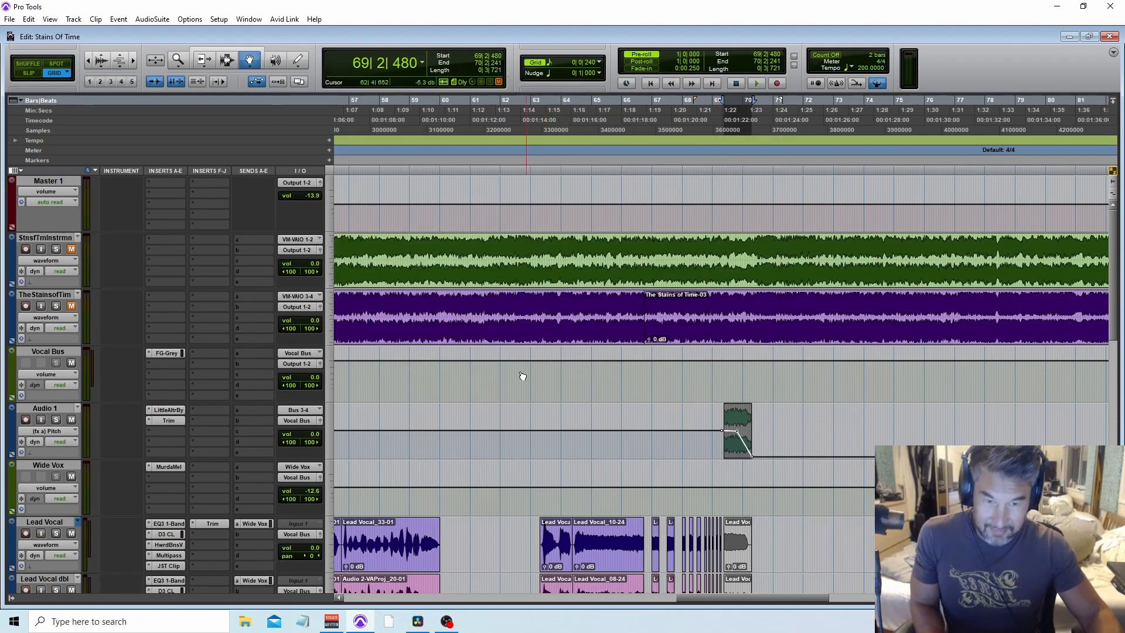
key(ctrl+bracketleft)
key(ctrl+bracketleft)
scroll(514, 487, down, 10)
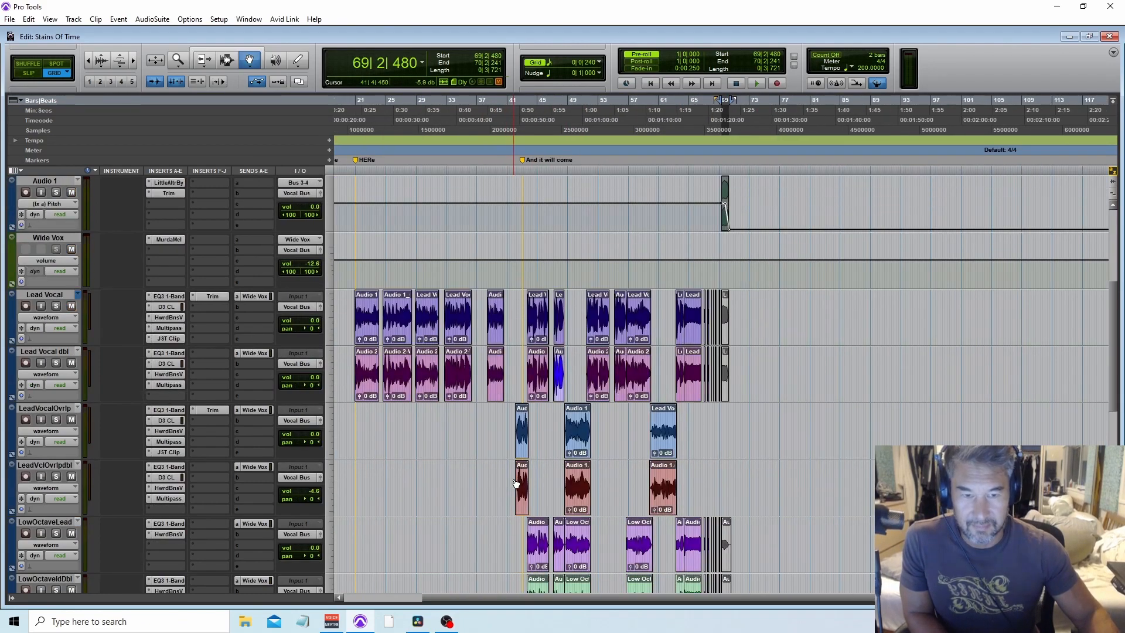